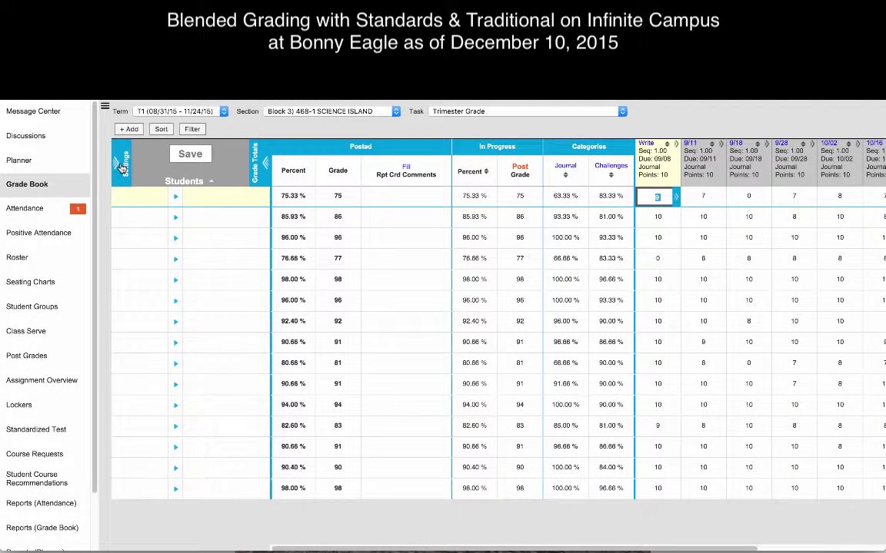
Step: Open the category list in the grade book settings and rename the Journal category as Formative
left_click(122, 169)
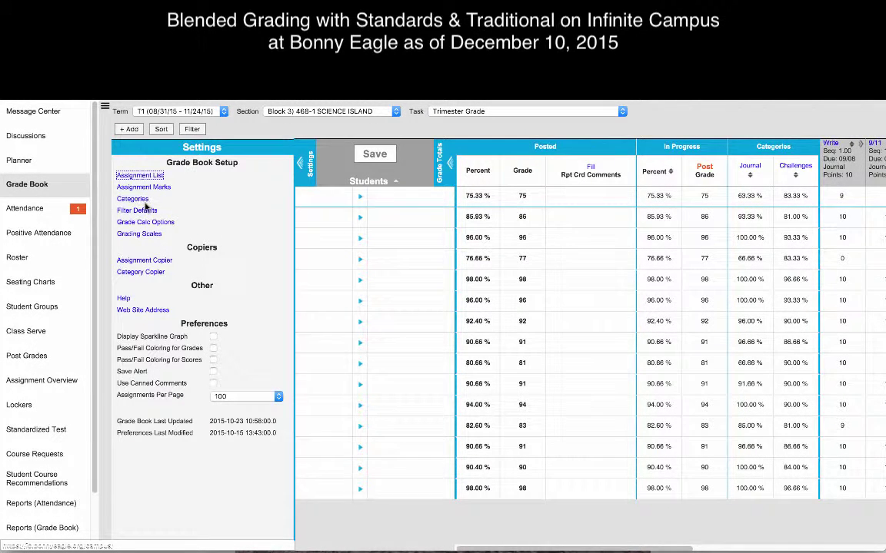
left_click(131, 198)
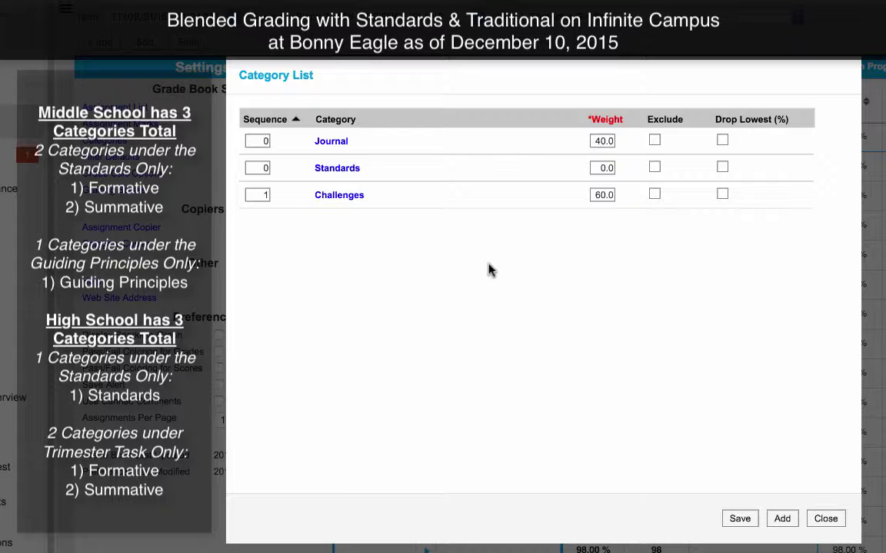
left_click(341, 146)
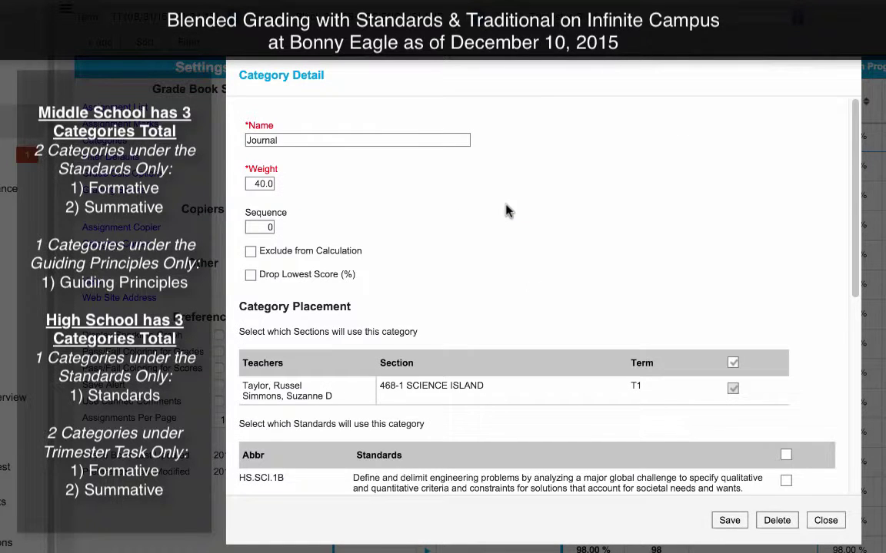
left_click(303, 139)
key("ctrl+a")
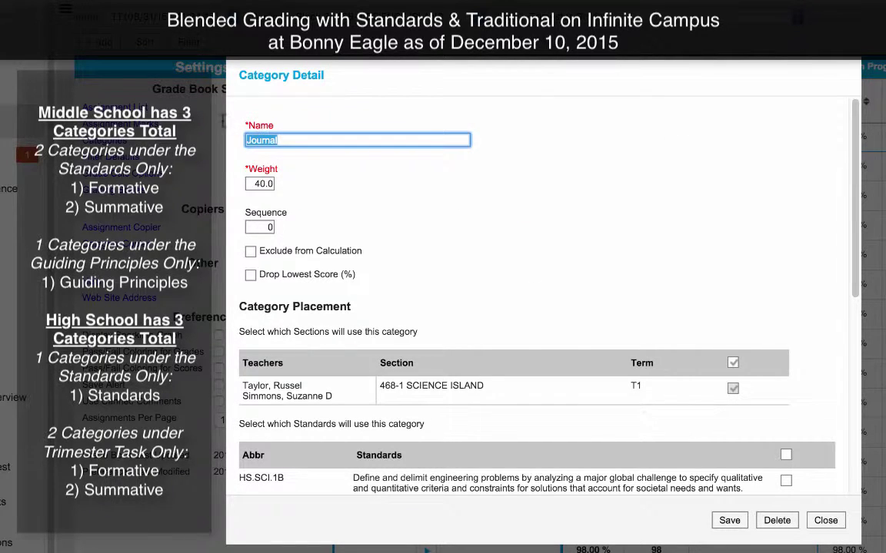
type("Forma")
scroll(516, 279, "down", 1)
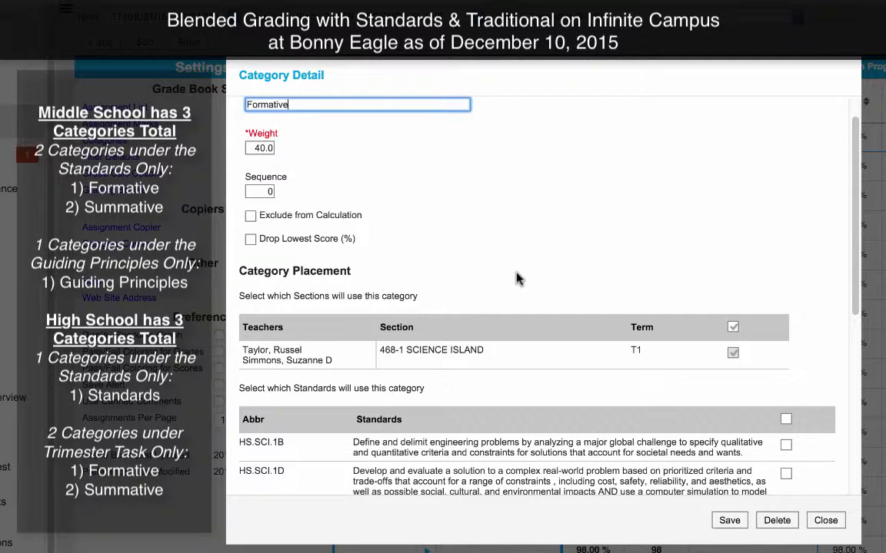
Step: Review which standards and grading tasks use the Formative category, and save the category
scroll(517, 279, "down", 10)
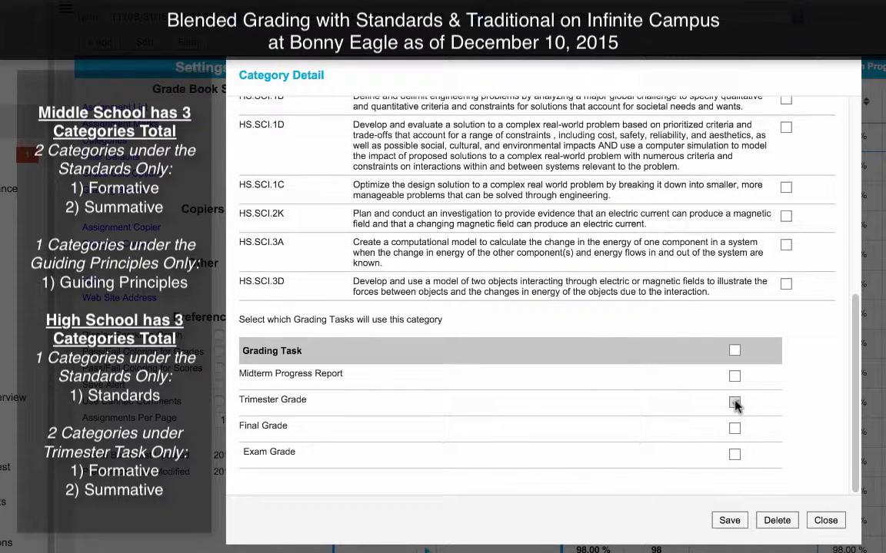
scroll(736, 405, "up", 5)
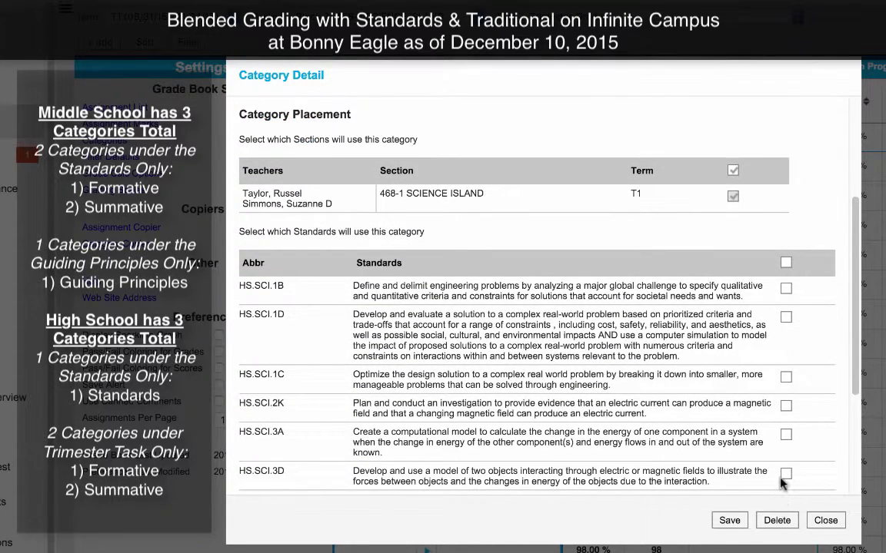
scroll(782, 484, "down", 3)
scroll(781, 484, "down", 2)
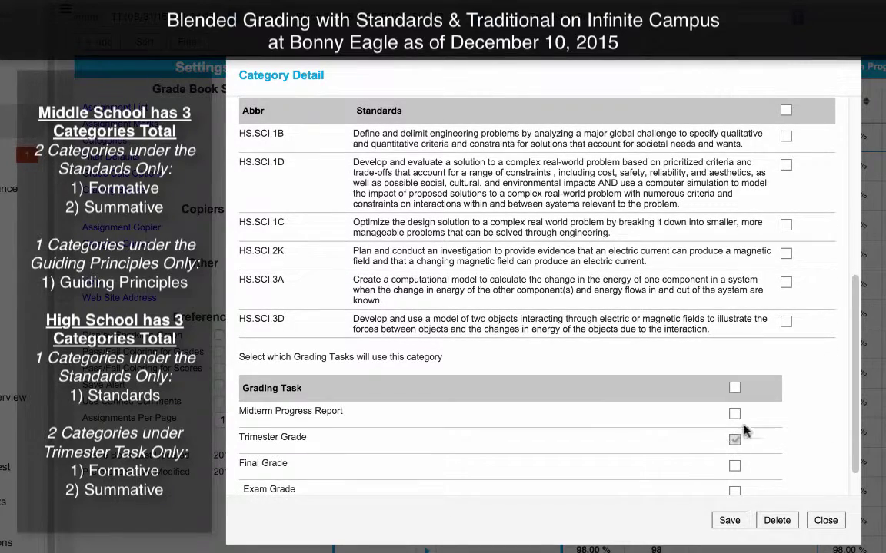
scroll(789, 359, "up", 4)
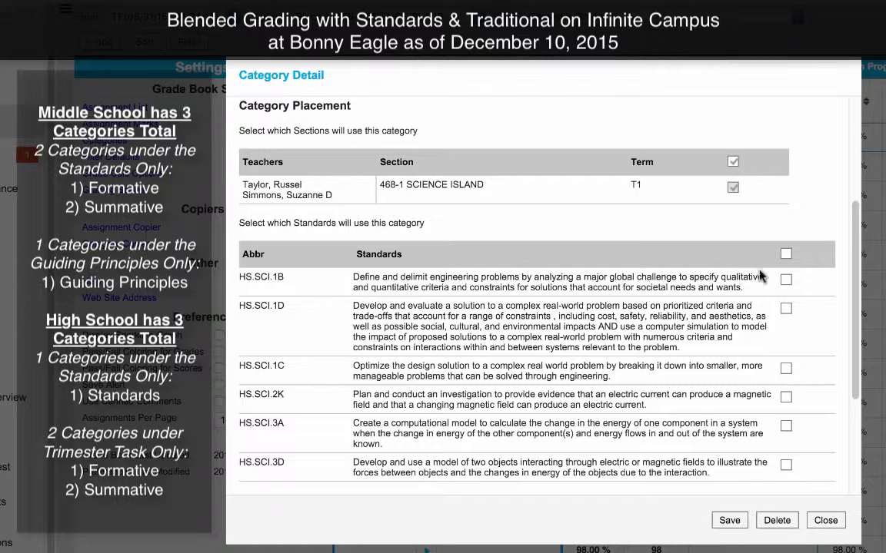
left_click(729, 520)
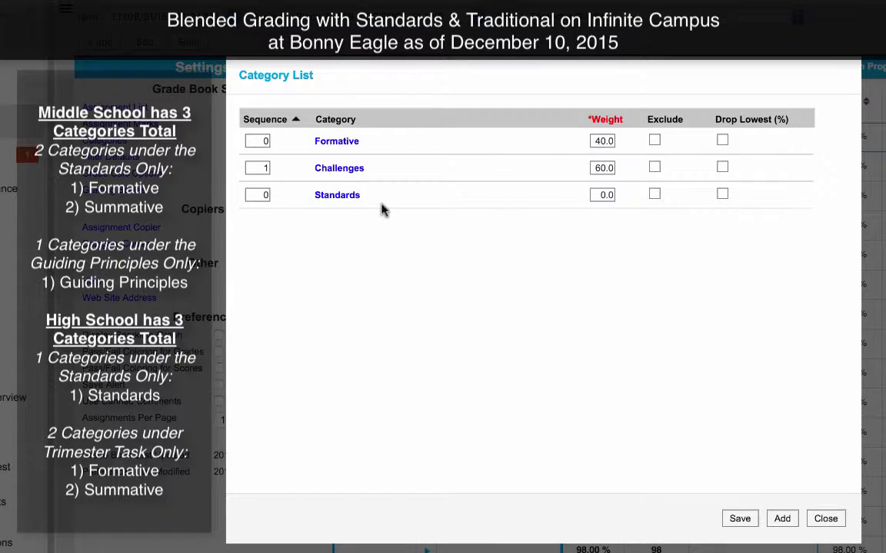
Step: Rename the Challenges category as Summative, check its standards and grading task placement, and save it
left_click(343, 171)
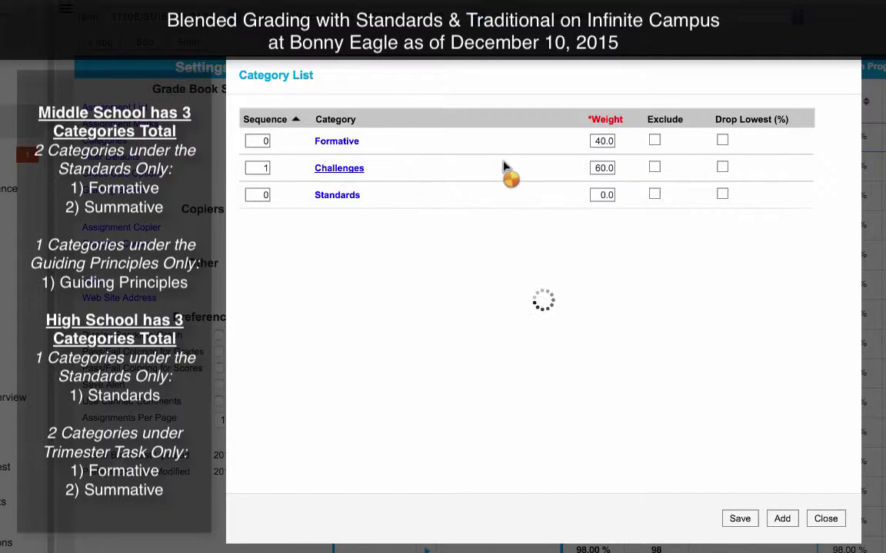
left_click_drag(343, 142, 244, 141)
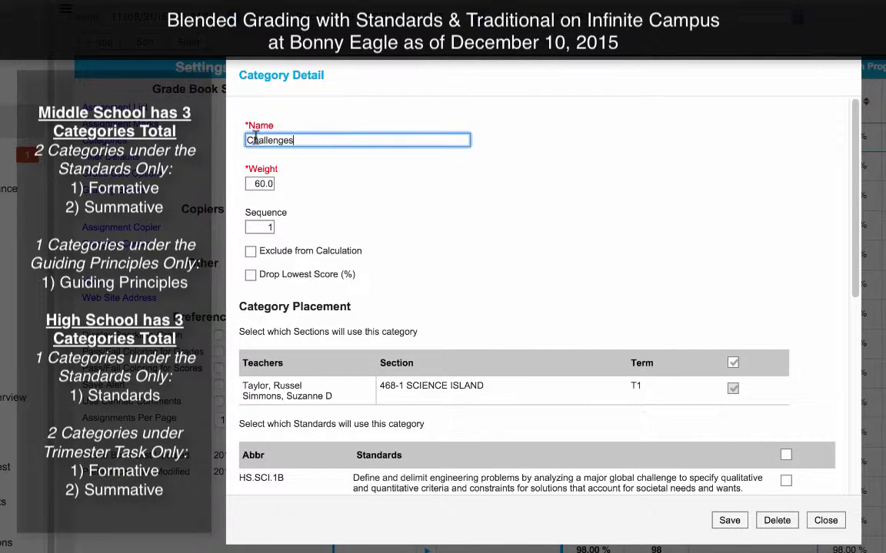
type("Summative")
scroll(599, 246, "down", 3)
left_click(732, 285)
scroll(789, 250, "down", 10)
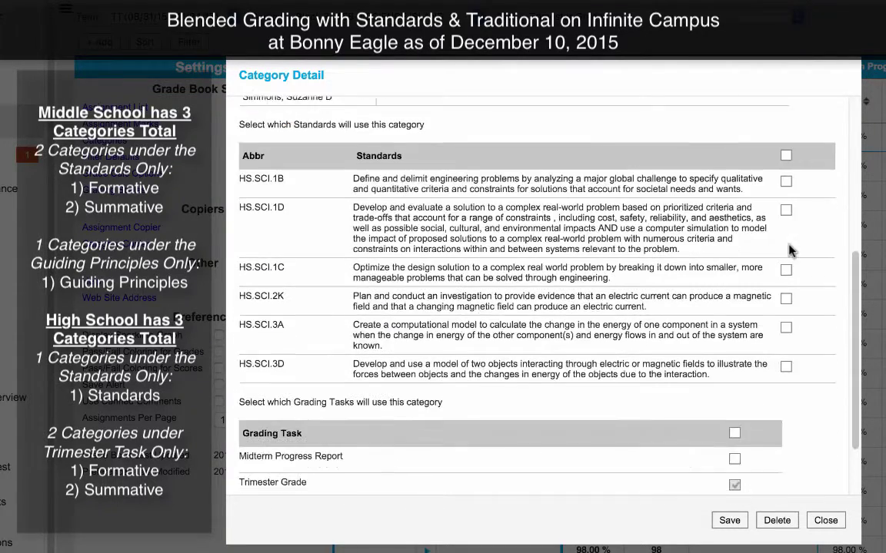
left_click(735, 403)
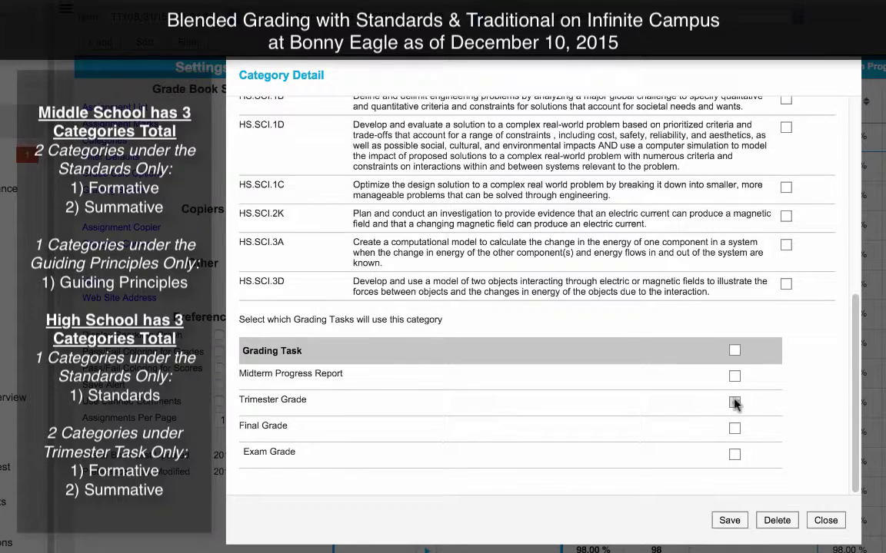
scroll(747, 401, "up", 4)
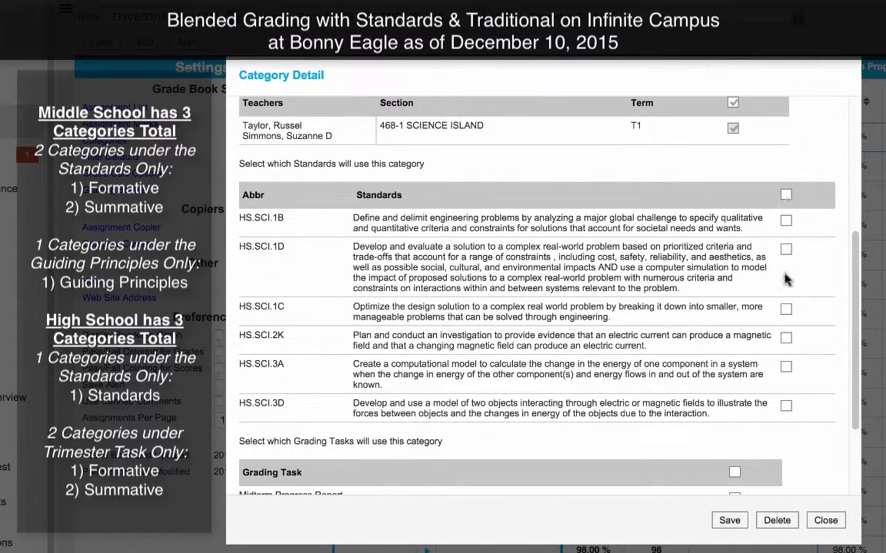
left_click(728, 519)
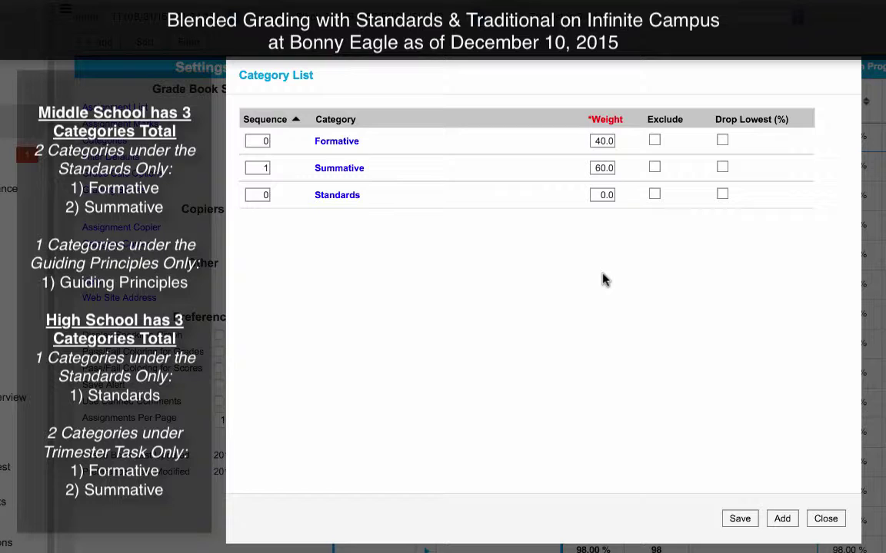
Step: Review and save the Standards category's section, standards and grading task placement, and close the category settings
left_click(351, 196)
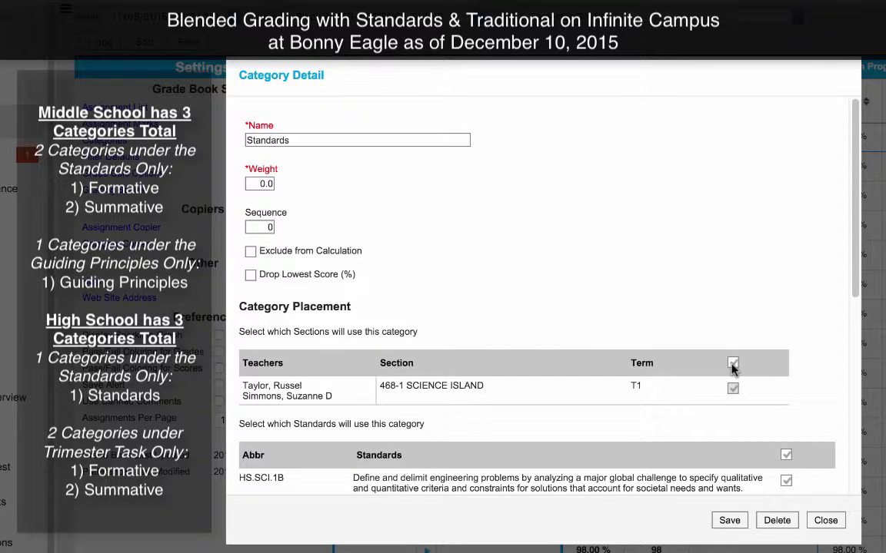
scroll(732, 369, "down", 5)
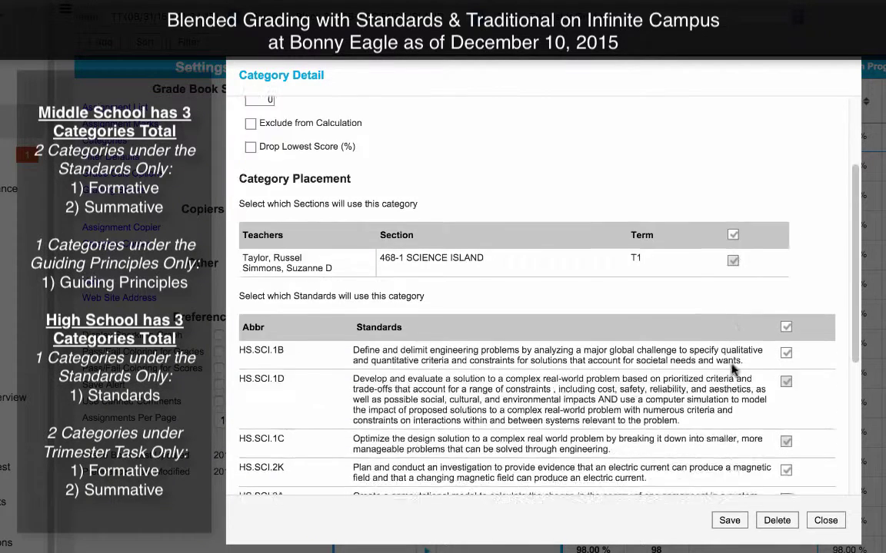
left_click(785, 161)
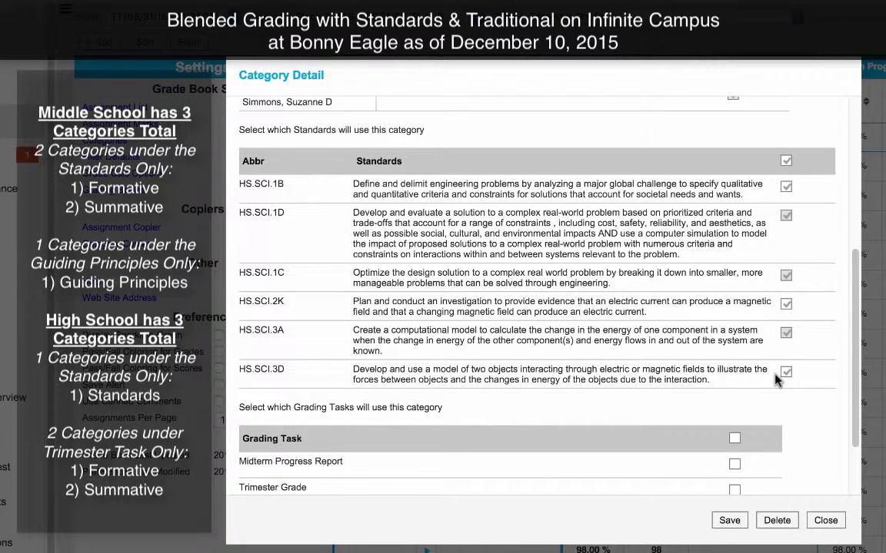
scroll(775, 376, "down", 3)
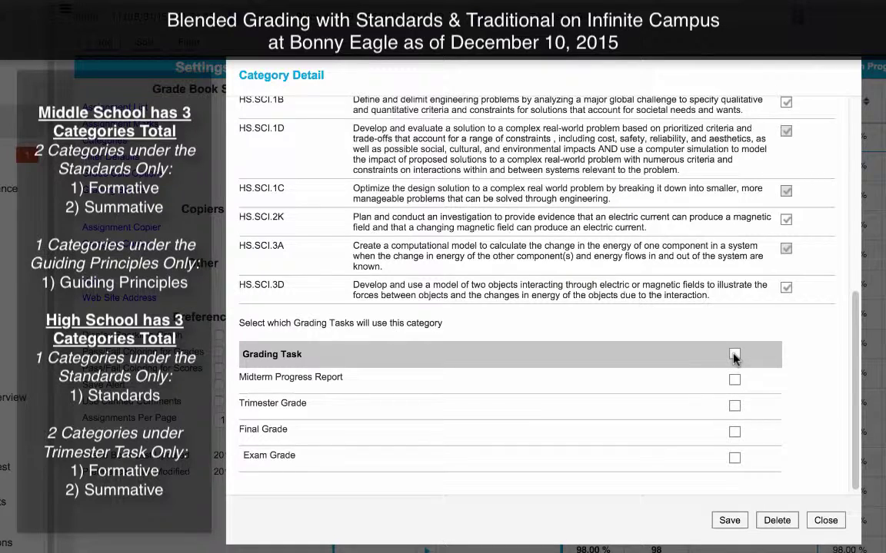
scroll(735, 356, "up", 3)
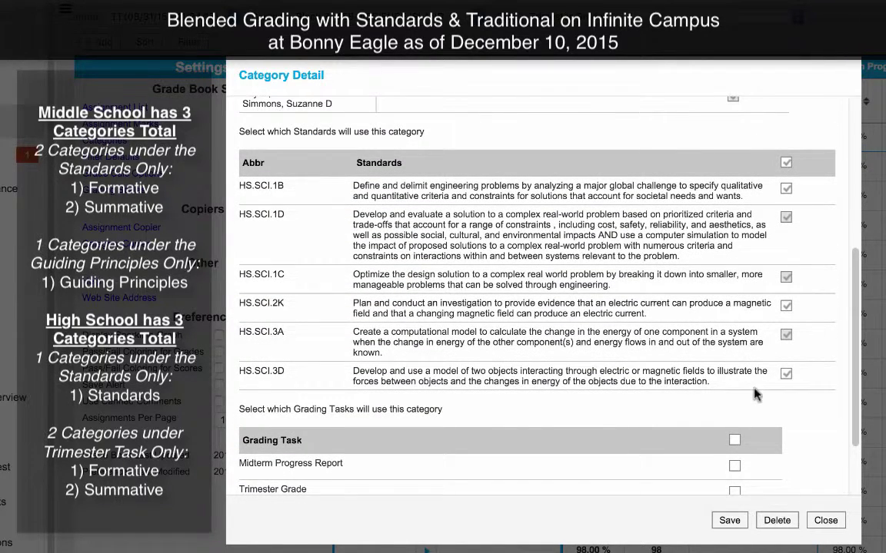
left_click(729, 523)
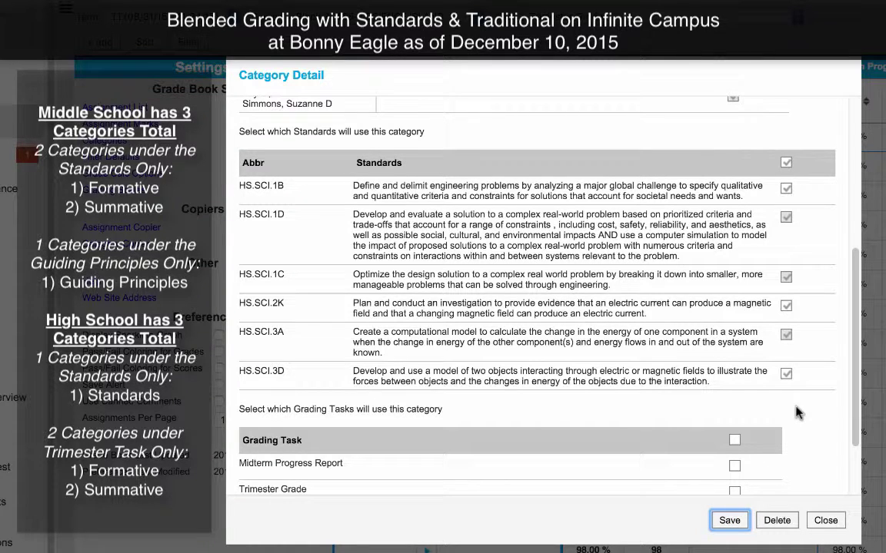
left_click(828, 521)
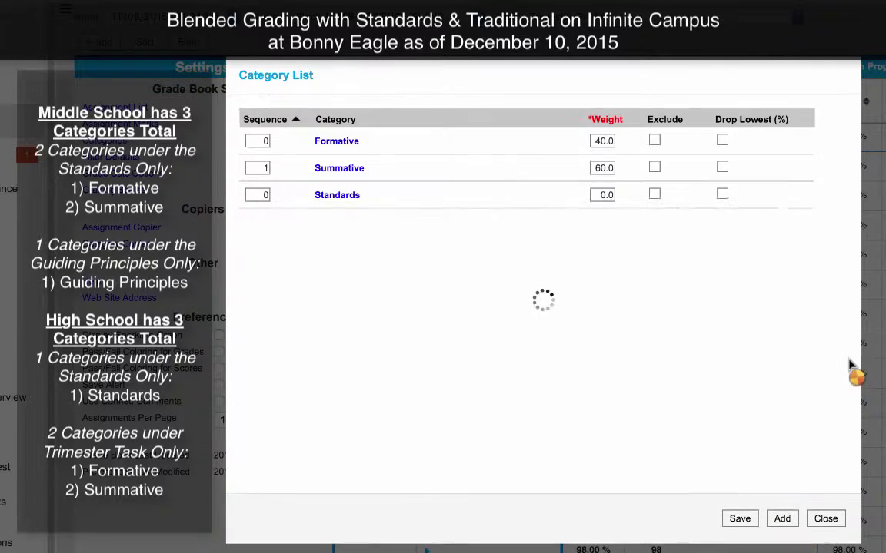
left_click(783, 520)
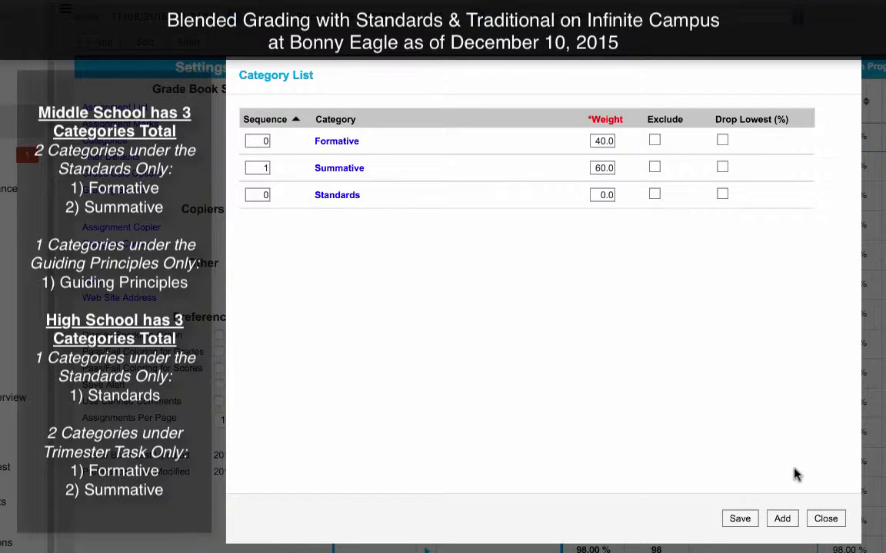
left_click(824, 519)
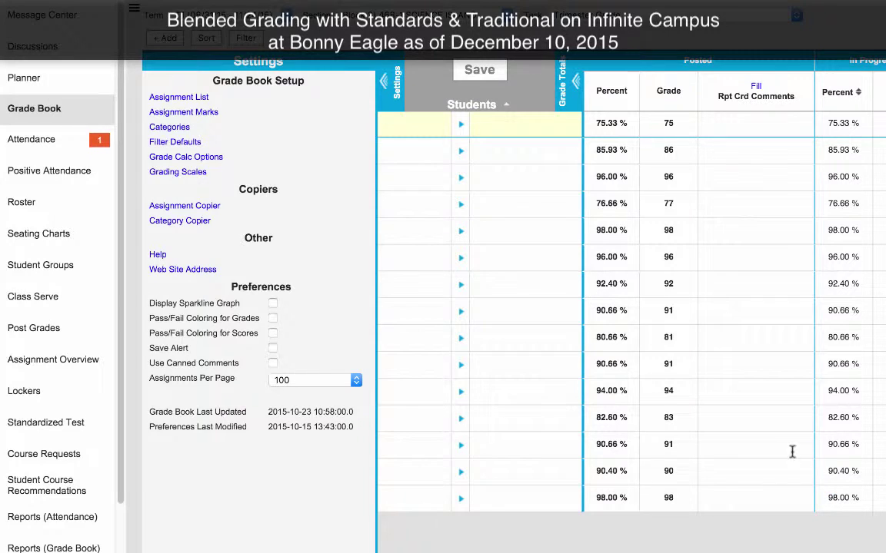
Step: Go to the assignment overview and open the Dish assignment listed under the Trimester Grade's Summative category
left_click(85, 366)
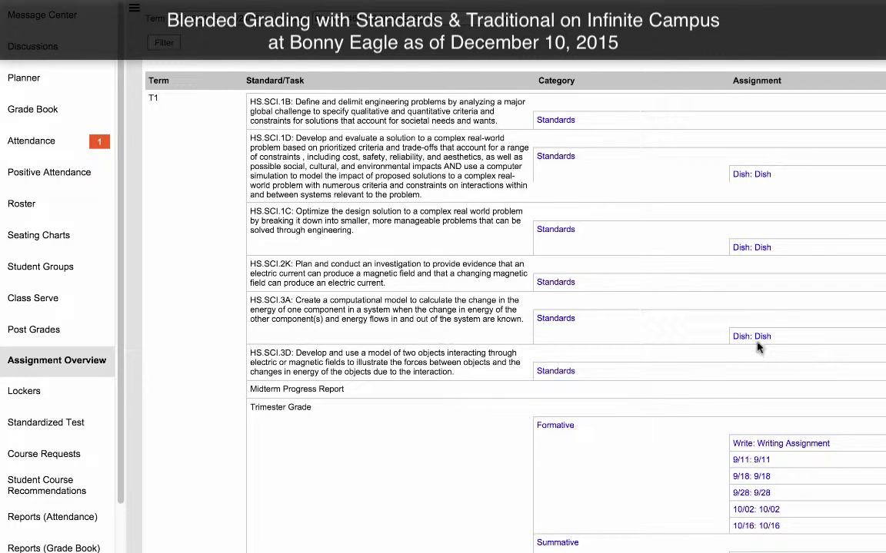
scroll(757, 342, "down", 1)
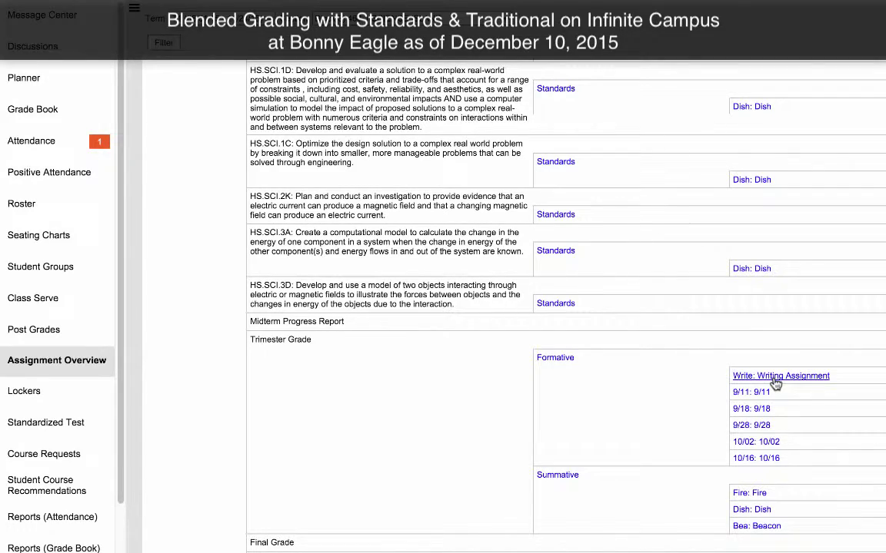
left_click(749, 511)
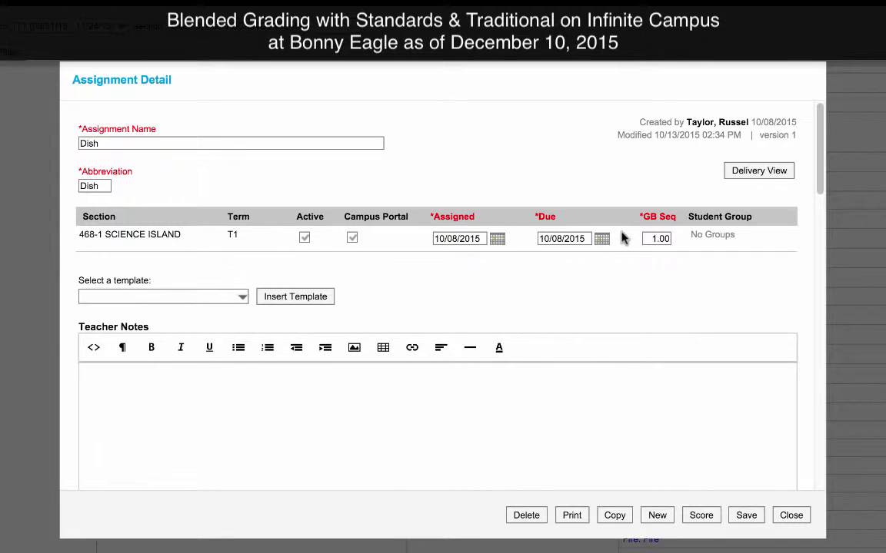
Step: Review the Dish assignment's aligned standards, scoring types and grading task category, and save the assignment
scroll(623, 238, "down", 6)
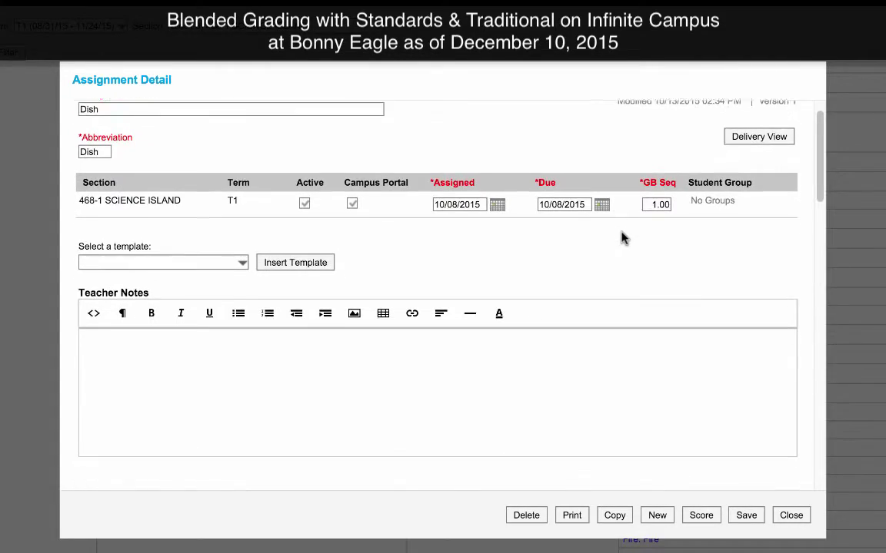
scroll(622, 239, "down", 10)
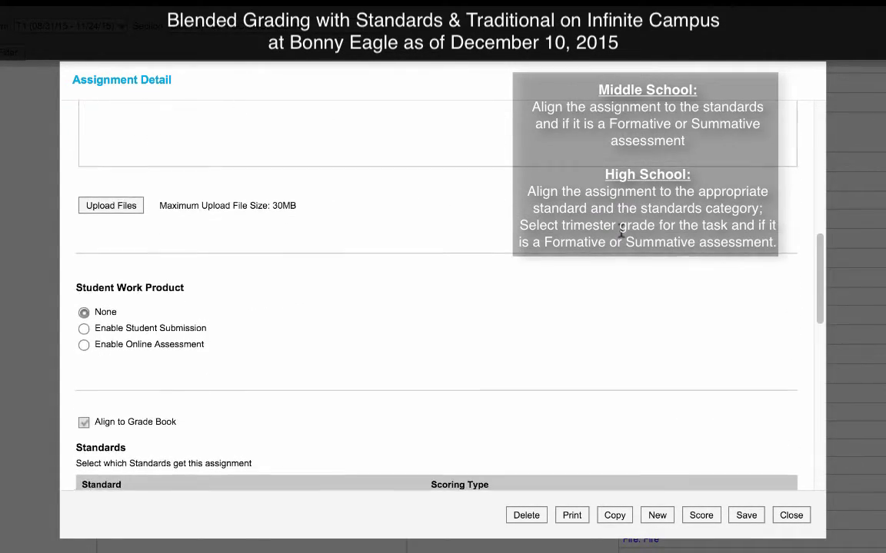
scroll(621, 232, "down", 3)
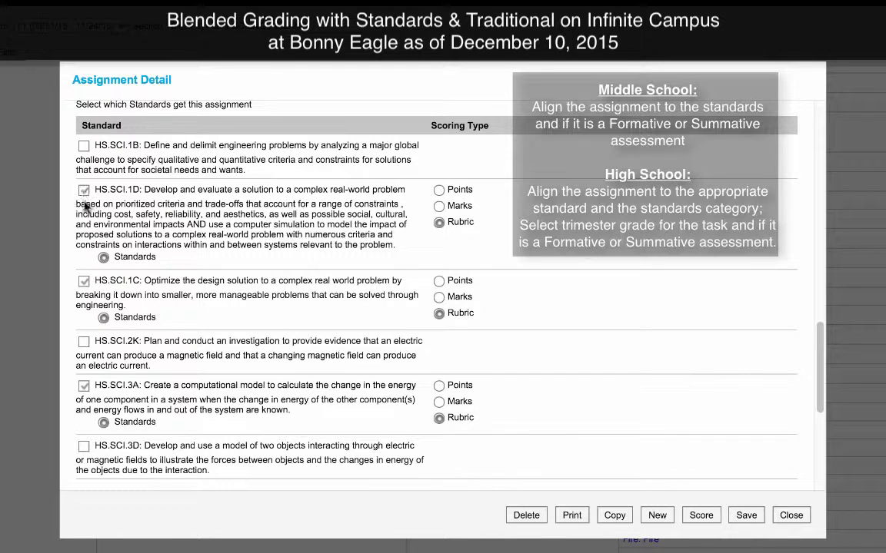
left_click(84, 282)
scroll(89, 396, "down", 10)
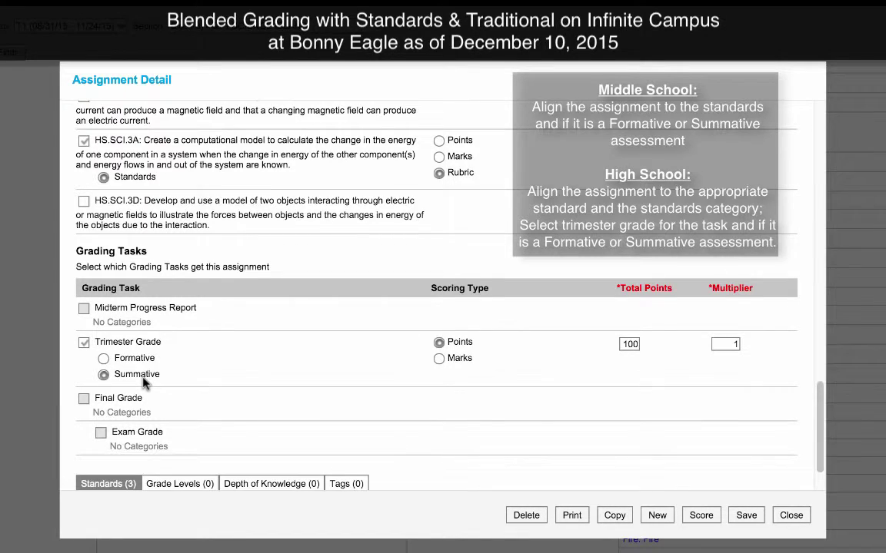
scroll(143, 382, "up", 3)
scroll(135, 361, "up", 1)
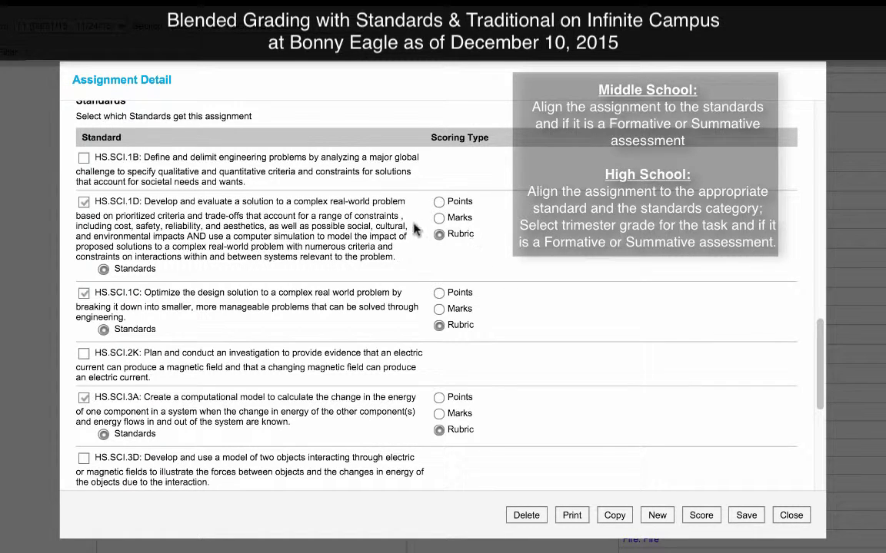
scroll(428, 258, "down", 5)
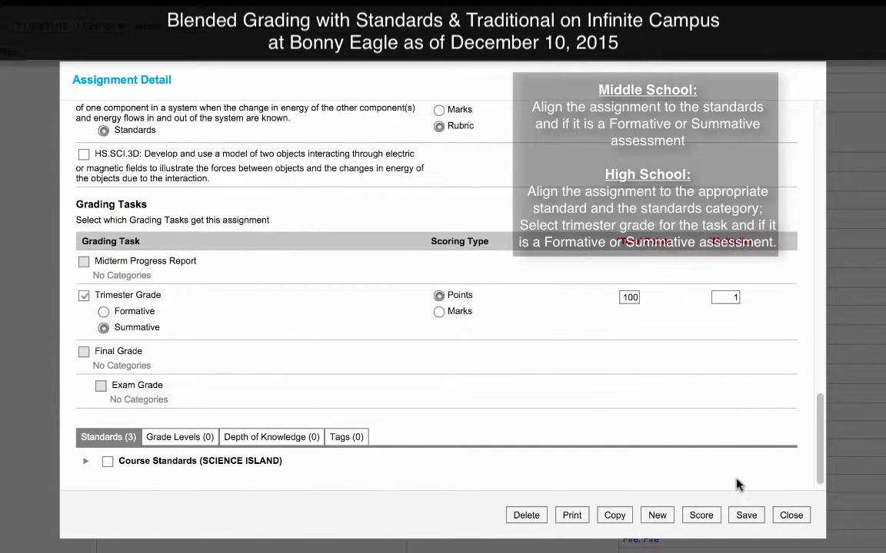
left_click(745, 517)
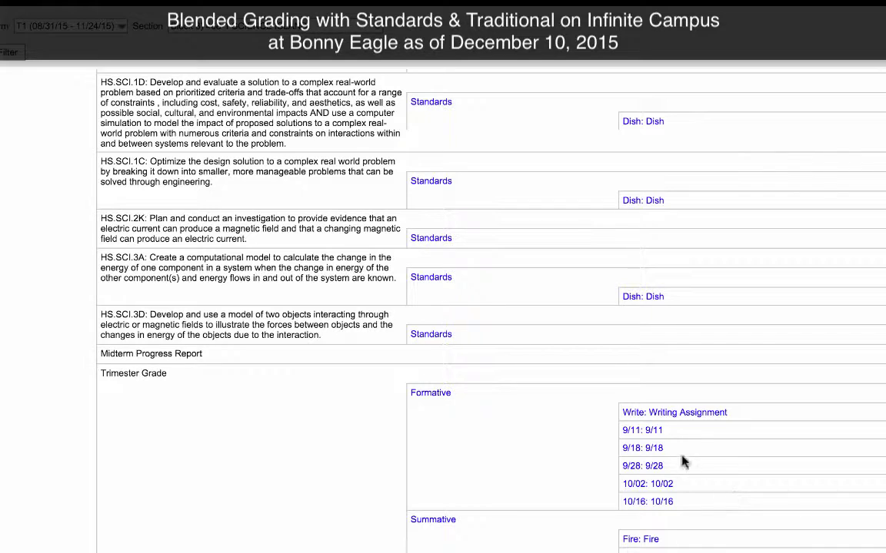
Step: Align the Writing Assignment to standards HS.SCI.1C and HS.SCI.3A under the Standards category with Rubric scoring, and save it
left_click(648, 415)
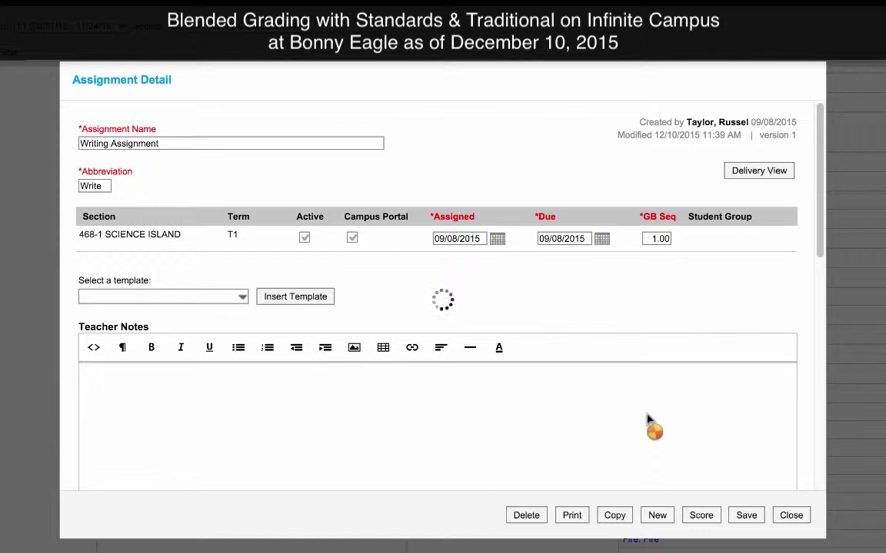
scroll(647, 413, "down", 5)
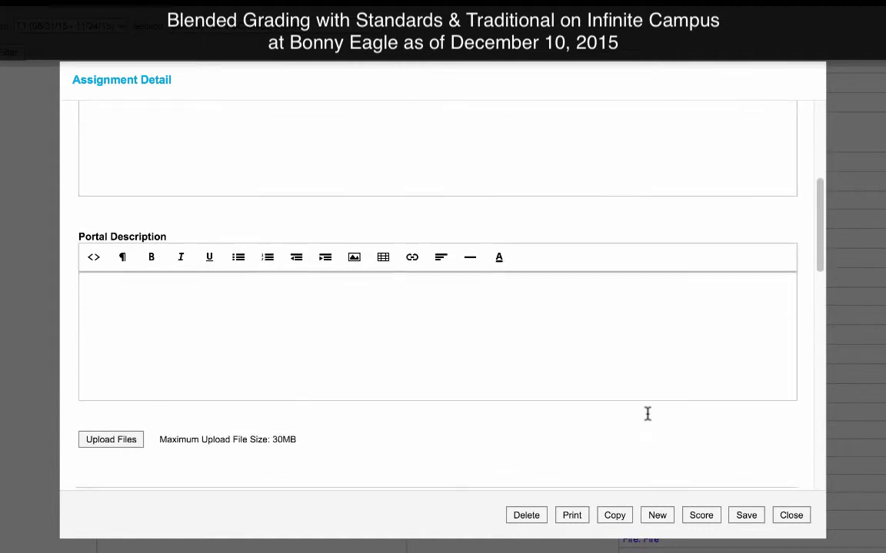
scroll(647, 413, "down", 10)
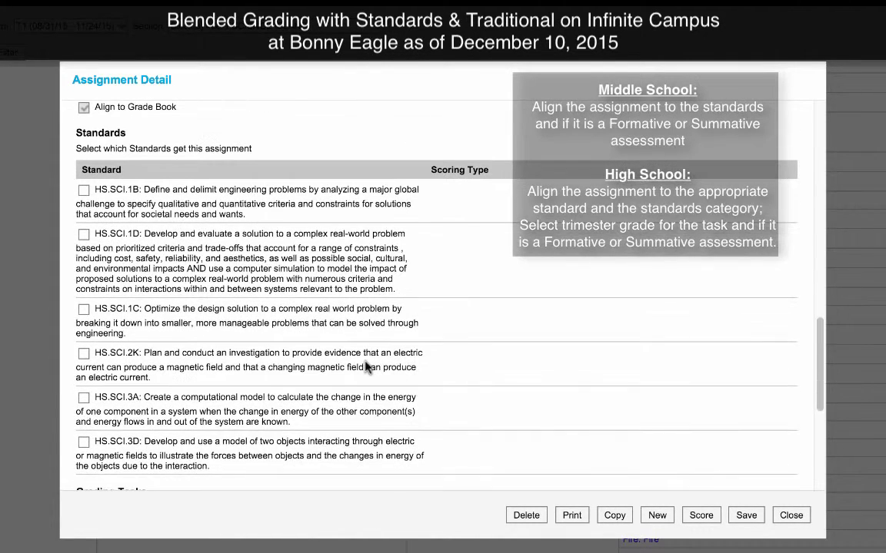
left_click(84, 309)
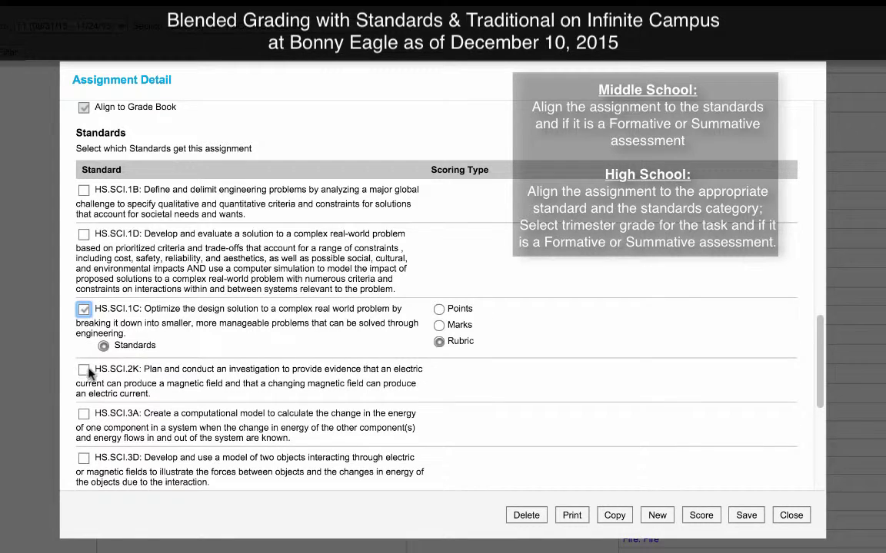
left_click(84, 415)
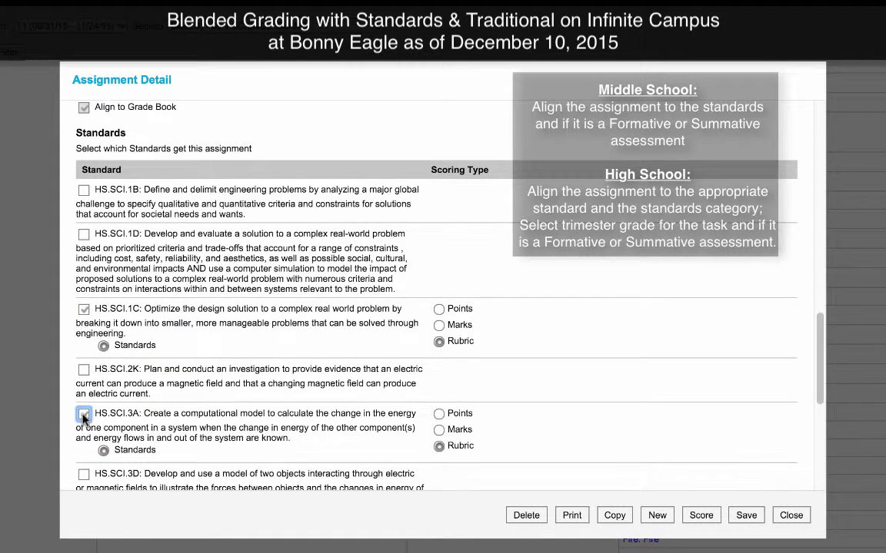
scroll(84, 418, "down", 3)
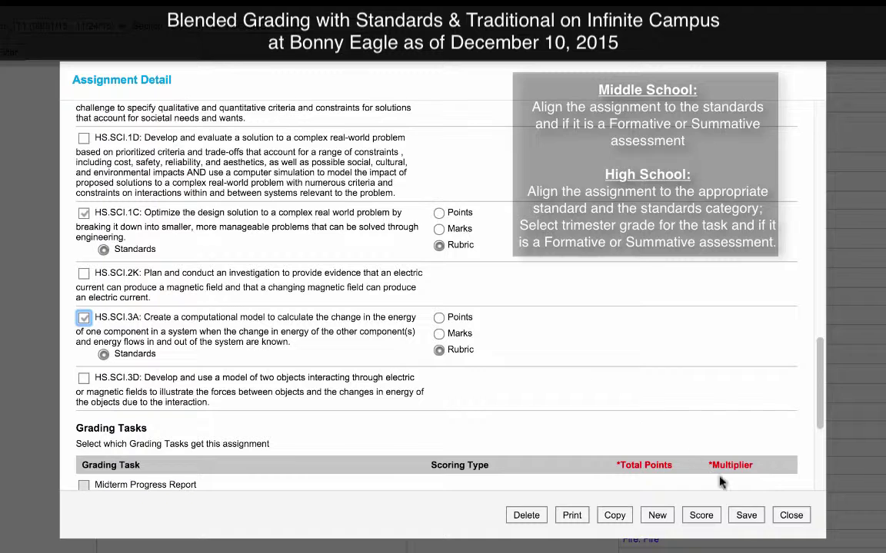
left_click(752, 523)
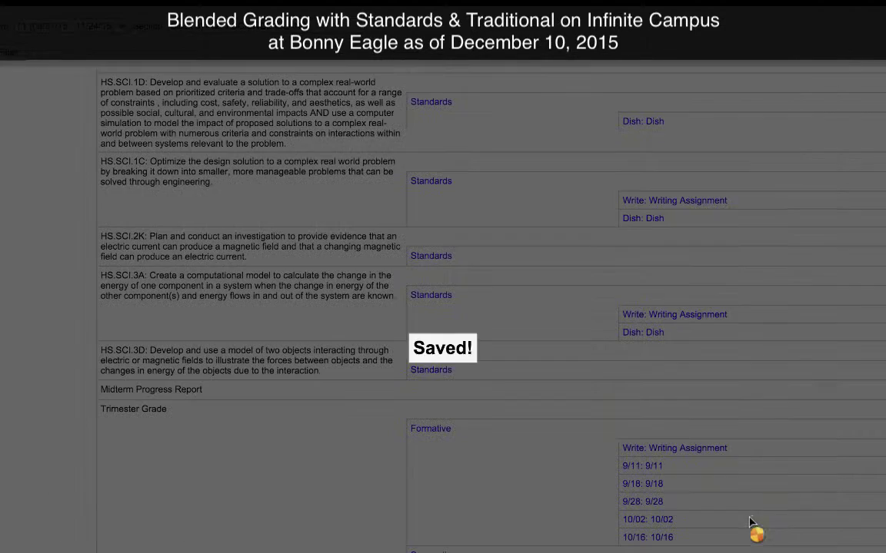
scroll(751, 524, "down", 1)
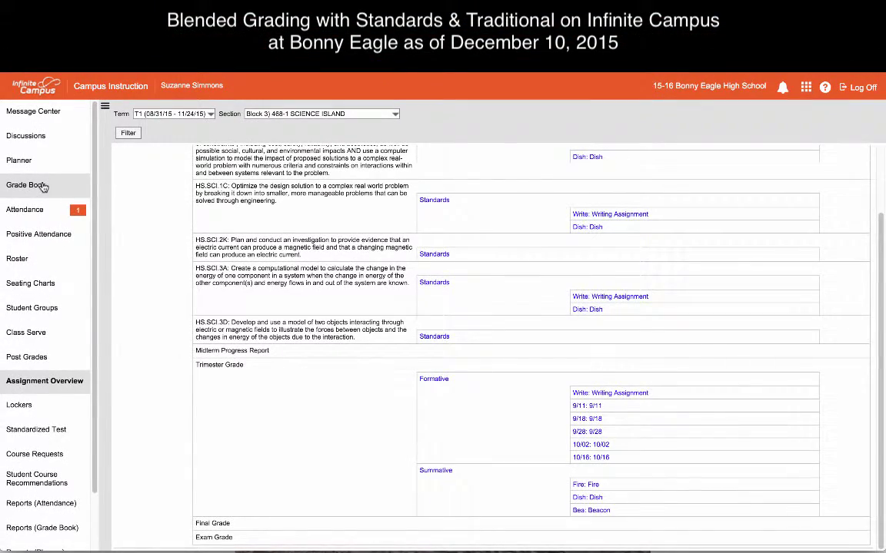
Step: Open the Grade Book on the Trimester Grade task, collapse the grade totals, and look over the available standards and grading tasks
left_click(40, 185)
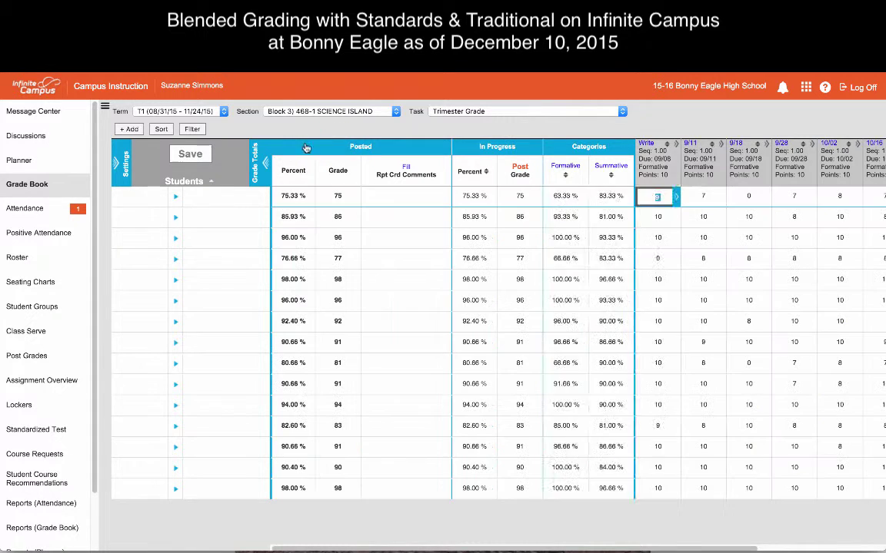
left_click(265, 161)
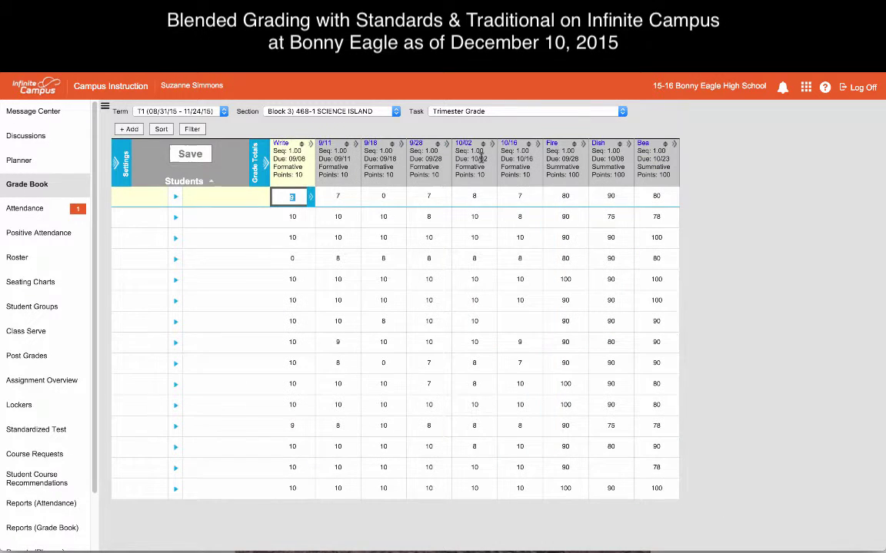
left_click(622, 112)
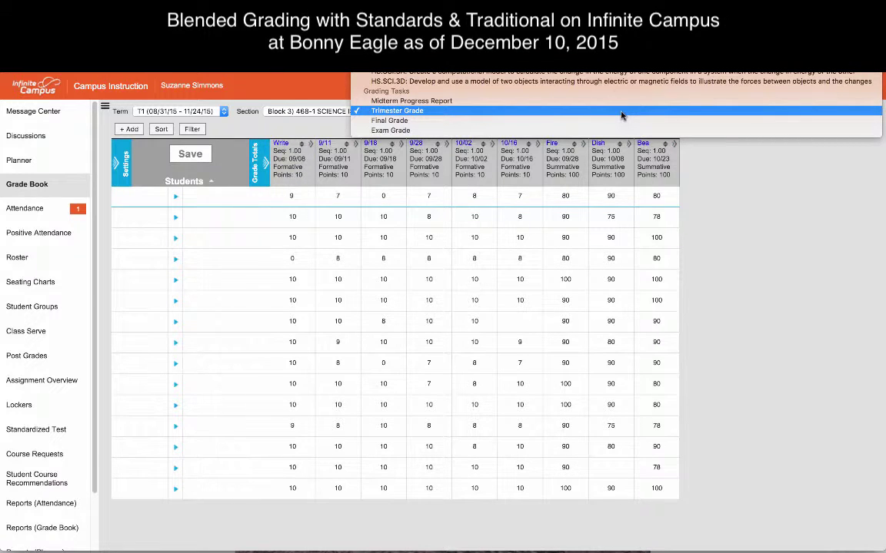
left_click(567, 102)
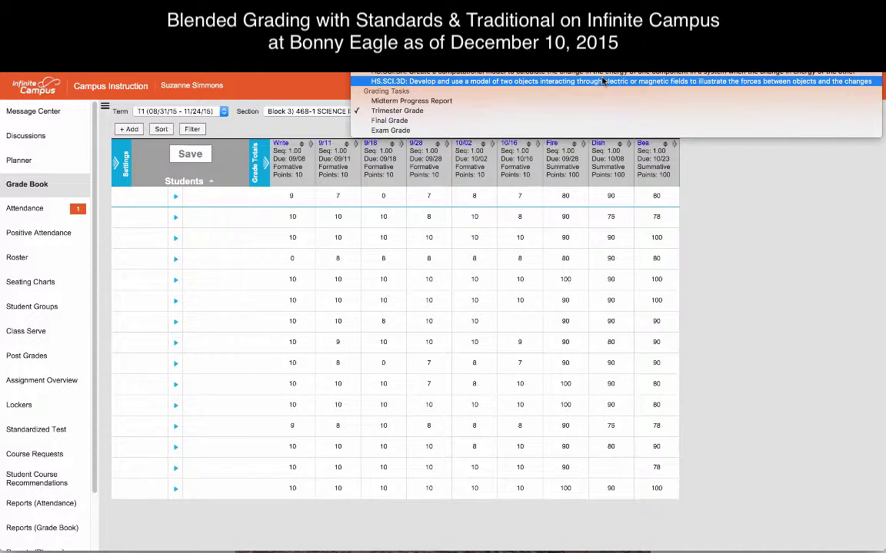
left_click(470, 130)
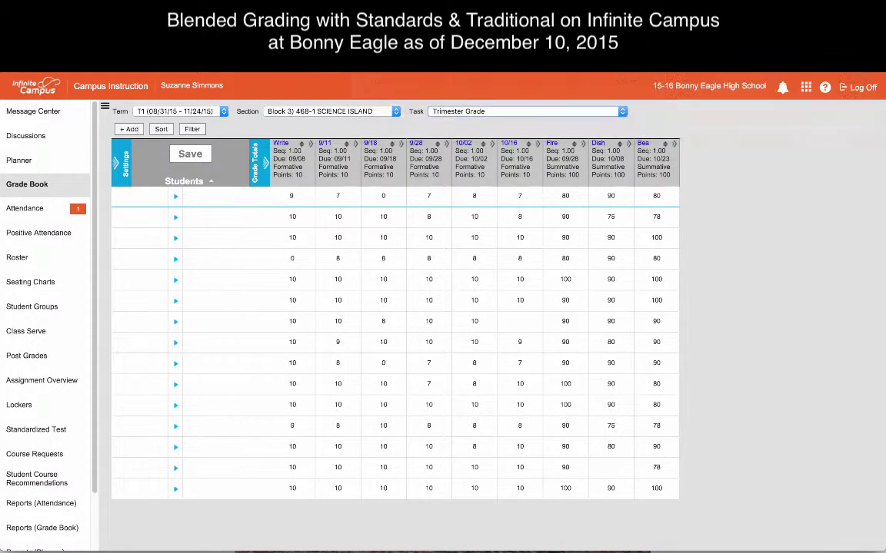
Step: Review the Grade Book assignments aligned to each standard from HS.SCI.1B through HS.SCI.3A, including the Dish assignment's details
left_click(518, 113)
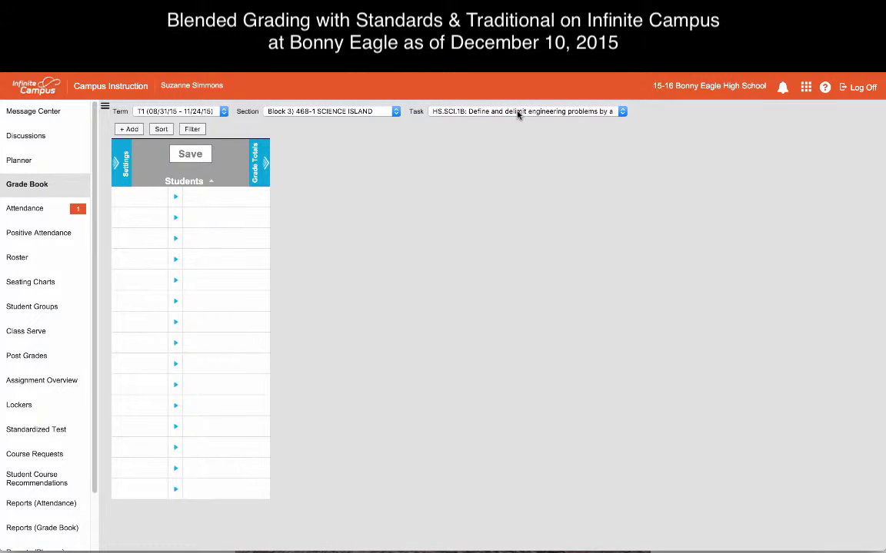
left_click(519, 114)
left_click(511, 121)
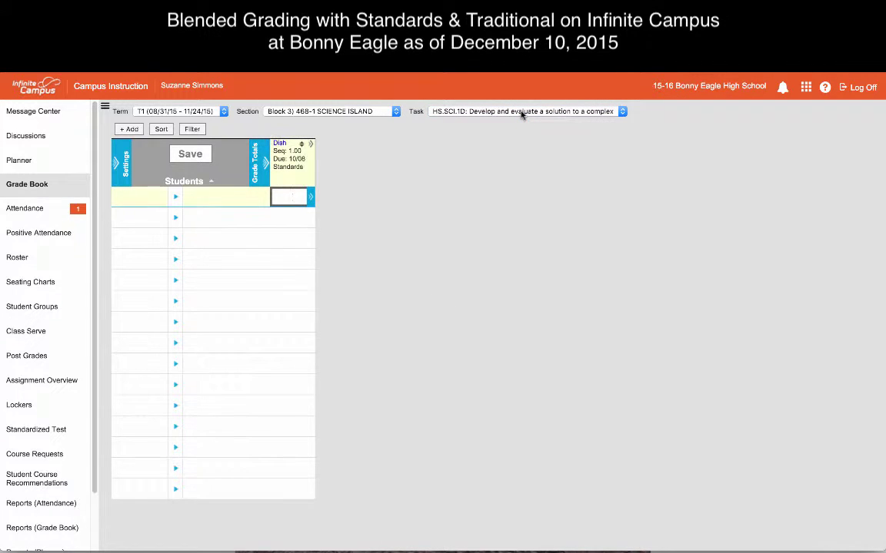
left_click(521, 114)
left_click(516, 122)
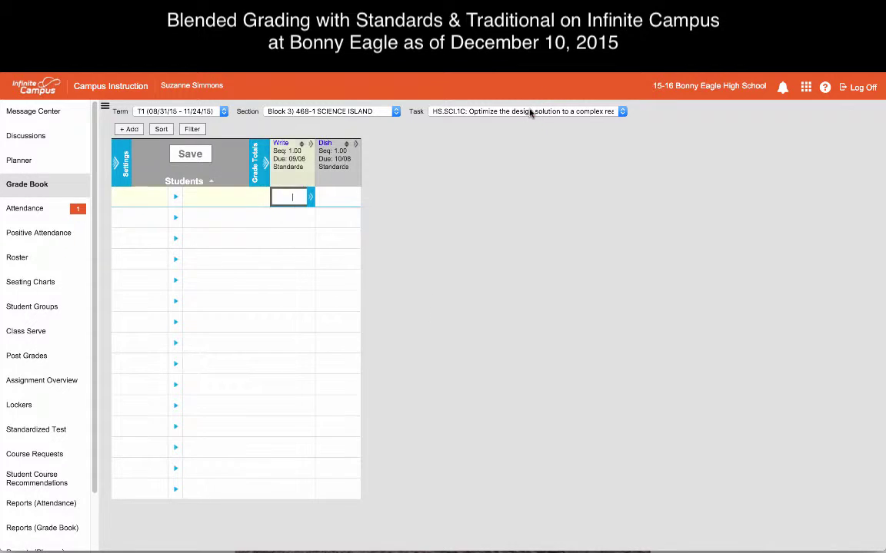
left_click(530, 112)
left_click(529, 122)
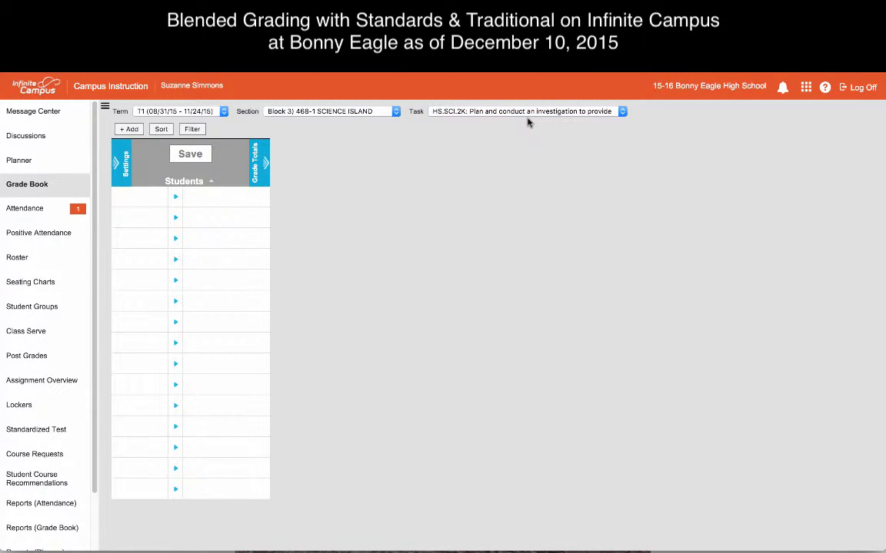
left_click(536, 114)
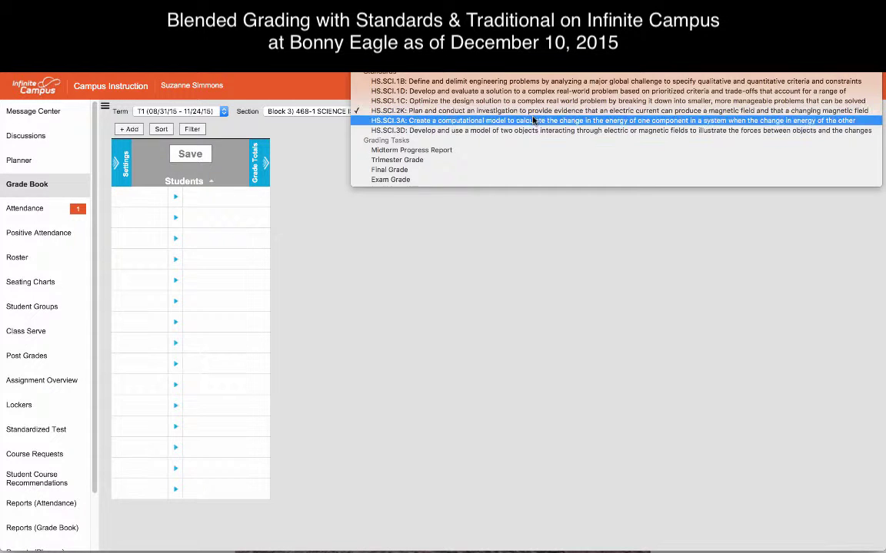
left_click(539, 121)
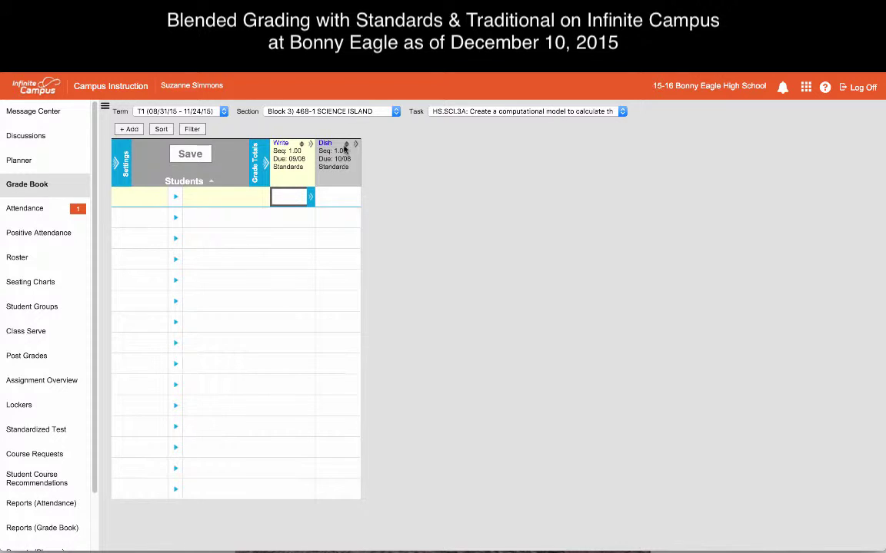
mouse_move(333, 151)
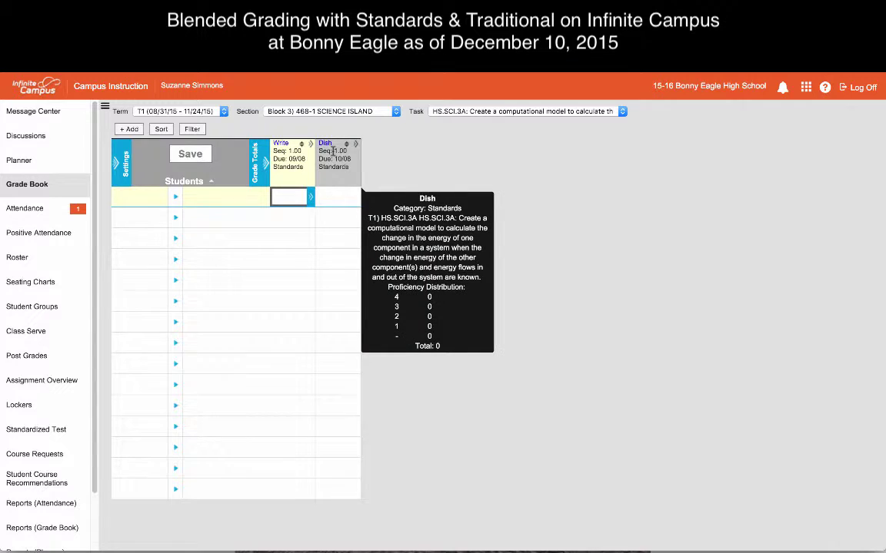
Step: Open the Grade Book's assignment list from its settings and bring up the score sheet for the Writing Assignment
left_click(125, 163)
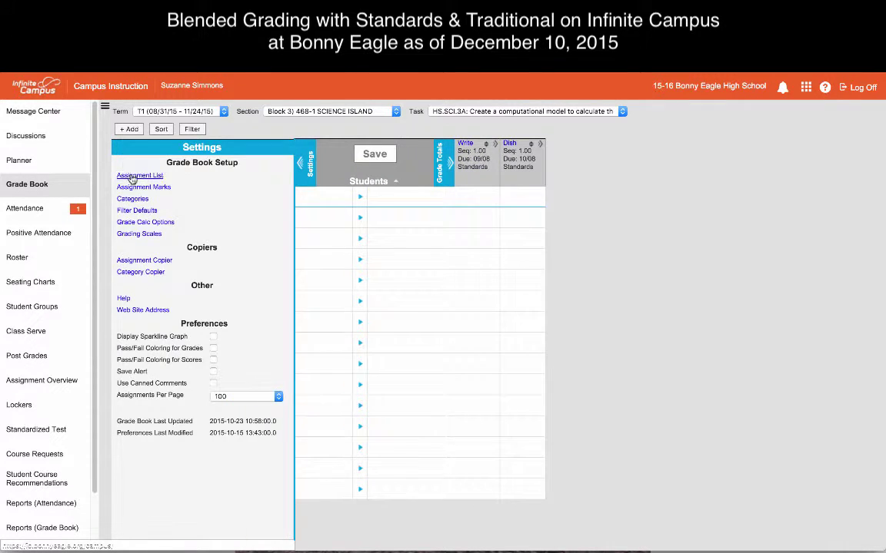
left_click(132, 177)
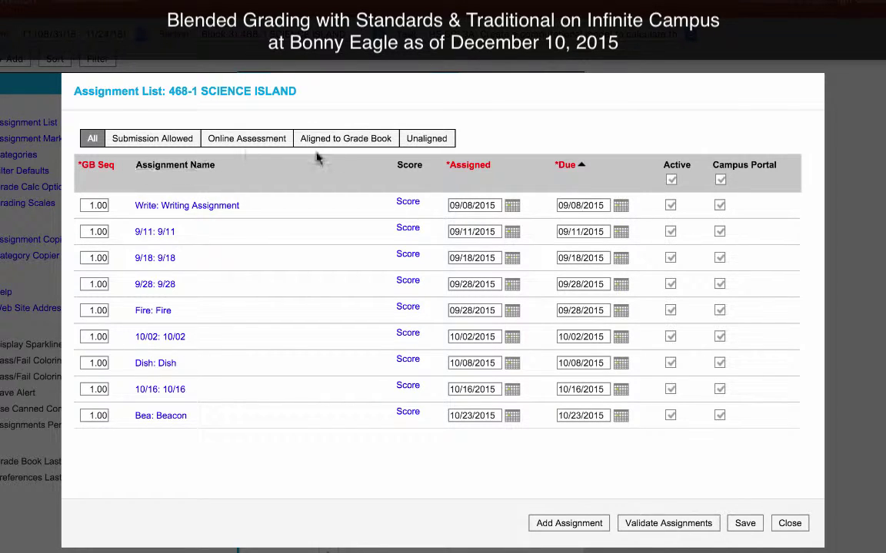
left_click(569, 166)
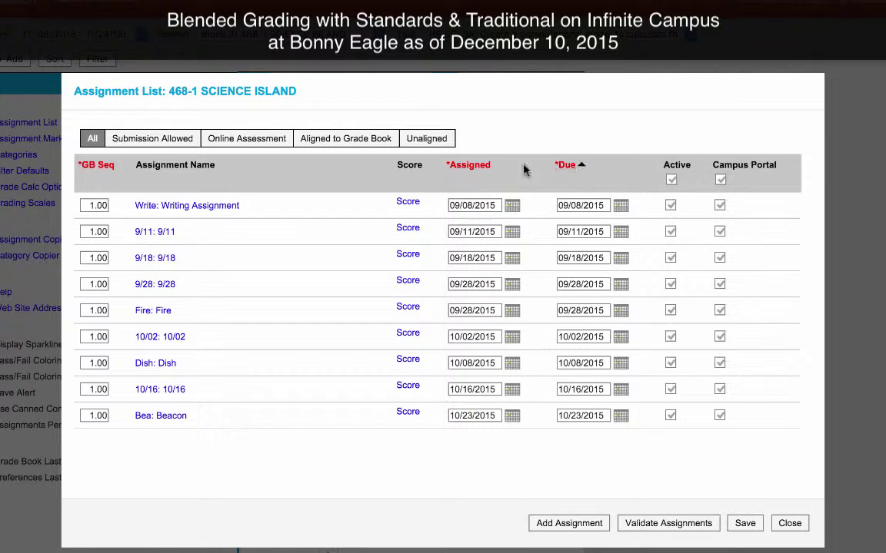
left_click(413, 204)
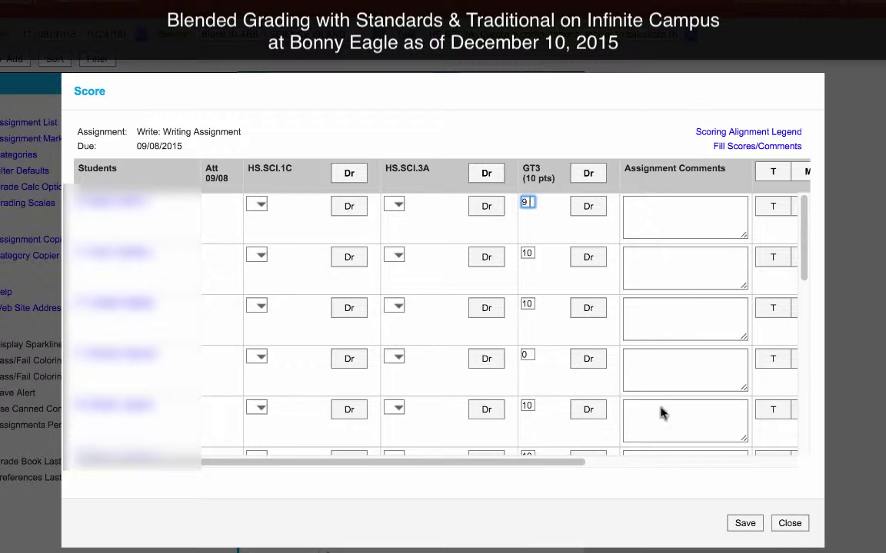
Step: Examine the Writing Assignment score sheet's comments column, the T, M, L, I, Ch and X flags, and the student submission column
scroll(685, 239, "right", 3)
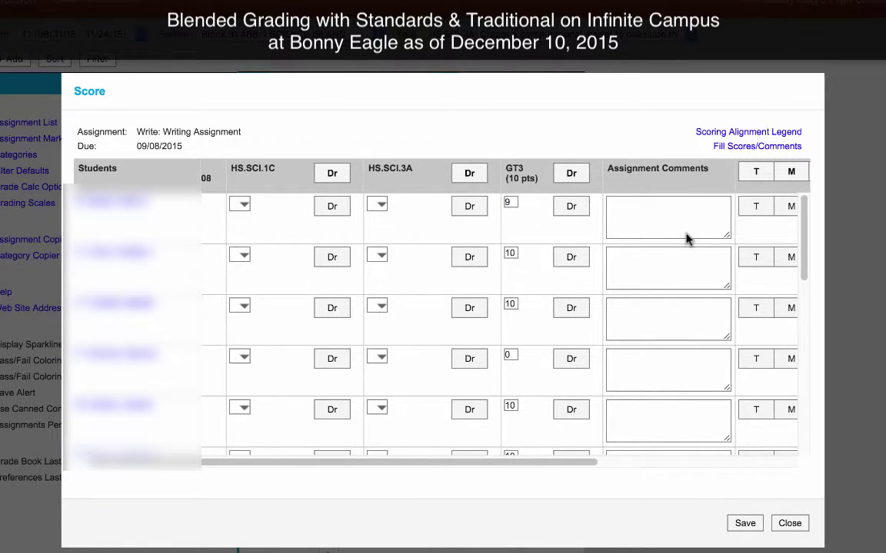
scroll(682, 239, "right", 5)
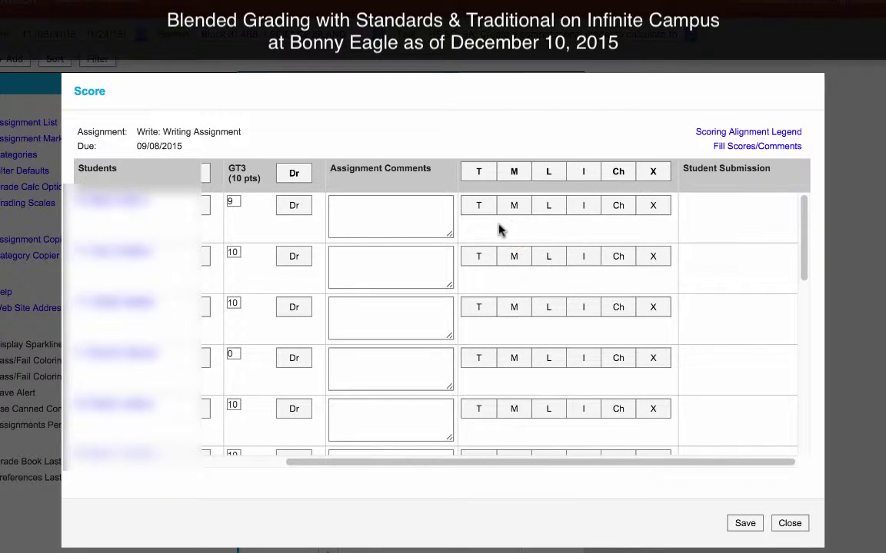
left_click(482, 208)
left_click(517, 209)
left_click(553, 208)
left_click(596, 208)
left_click(621, 207)
left_click(656, 209)
left_click(656, 207)
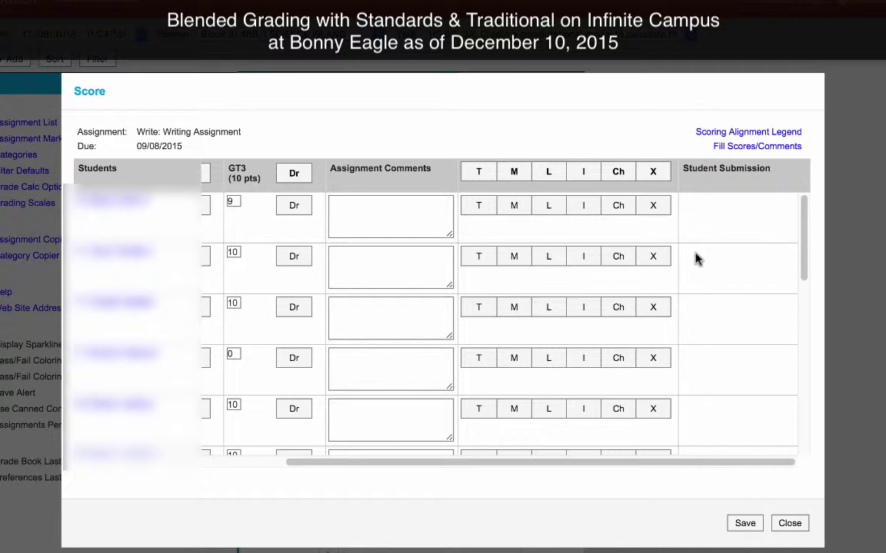
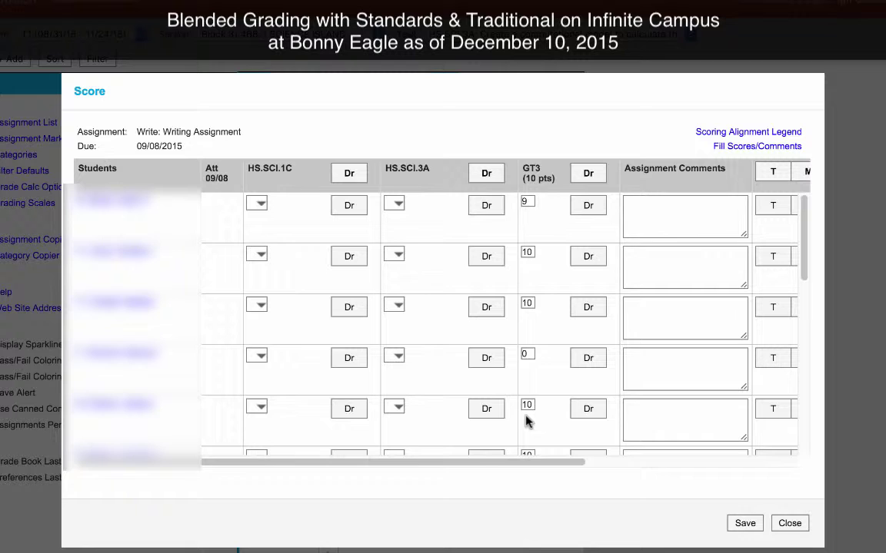
Step: Set up a score fill for the Writing Assignment with 3 for HS.SCI.1C and 2 for HS.SCI.3A
left_click(757, 147)
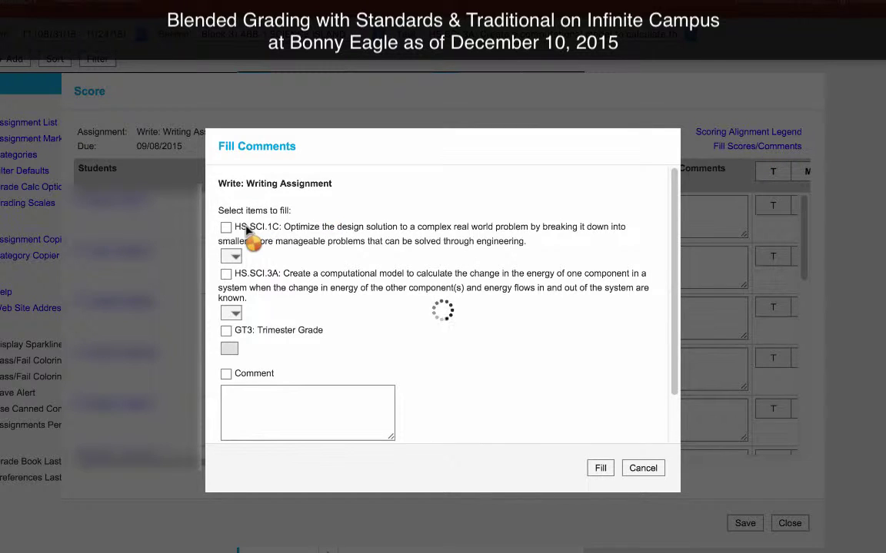
left_click(226, 229)
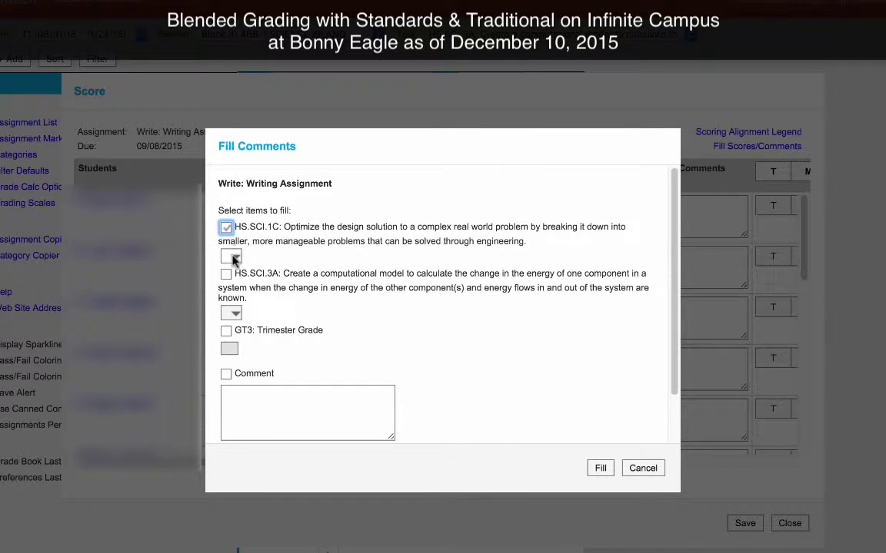
left_click(231, 256)
left_click(234, 273)
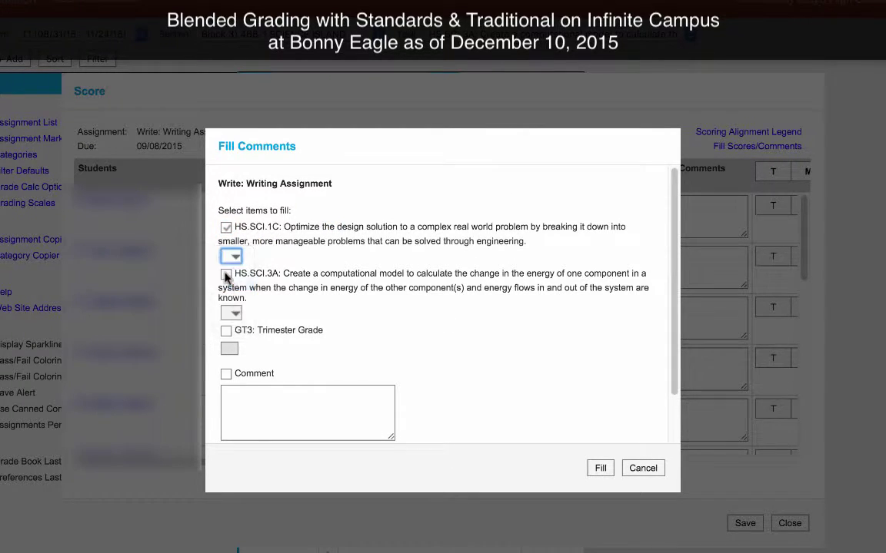
left_click(226, 275)
left_click(231, 313)
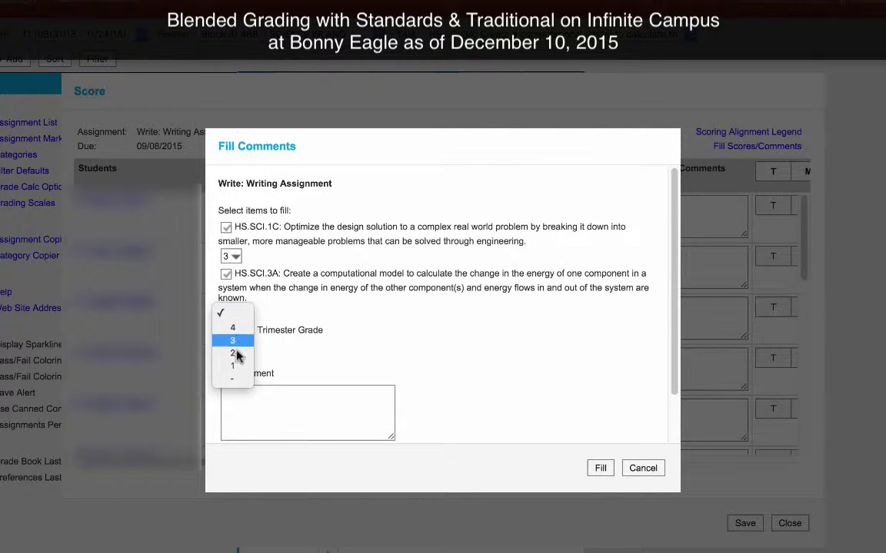
left_click(235, 354)
Step: Restrict the score fill to students with Empty scores
scroll(472, 409, "down", 2)
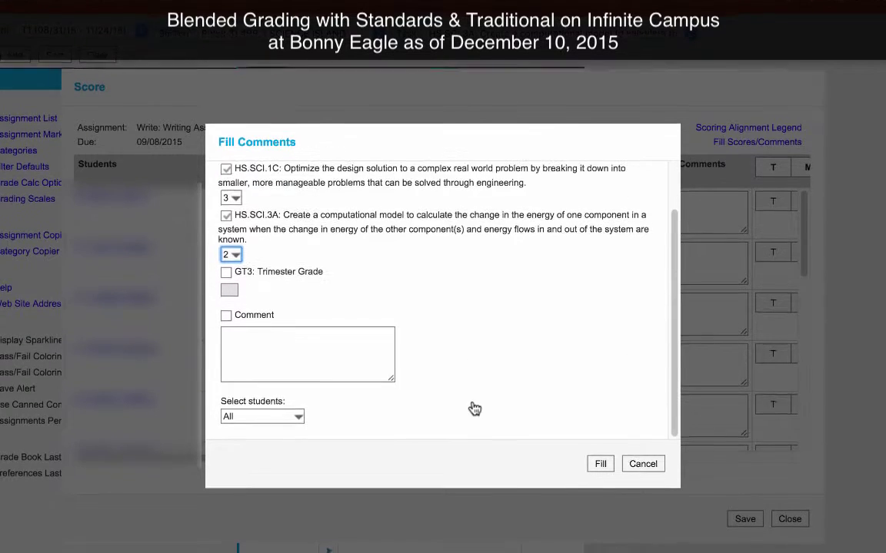
left_click(241, 424)
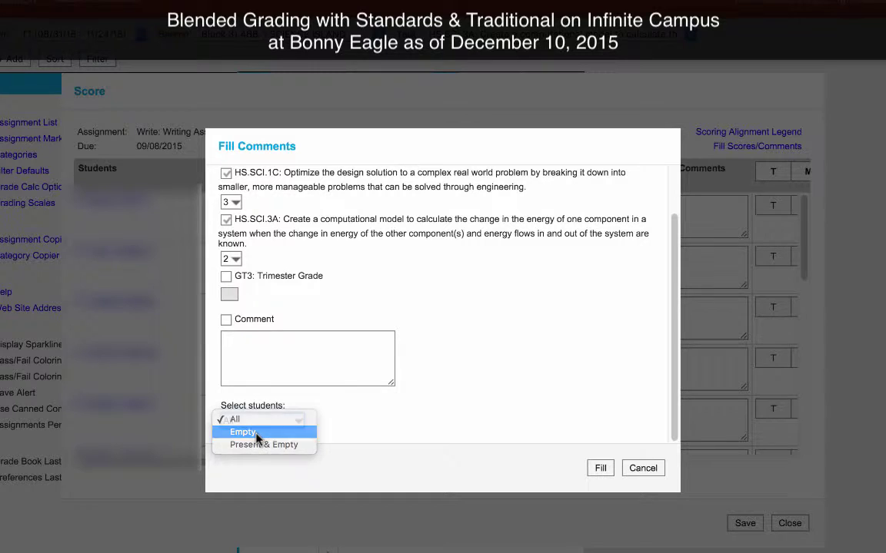
left_click(515, 413)
key("Down")
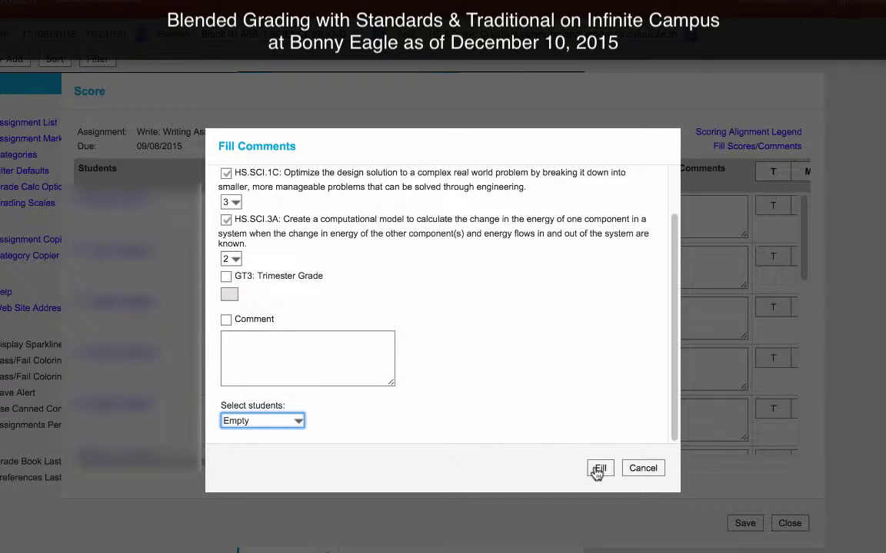
Step: Apply the score fill, then change the second student's HS.SCI.1C score to 2 and the fourth student's HS.SCI.3A score to 3
left_click(599, 469)
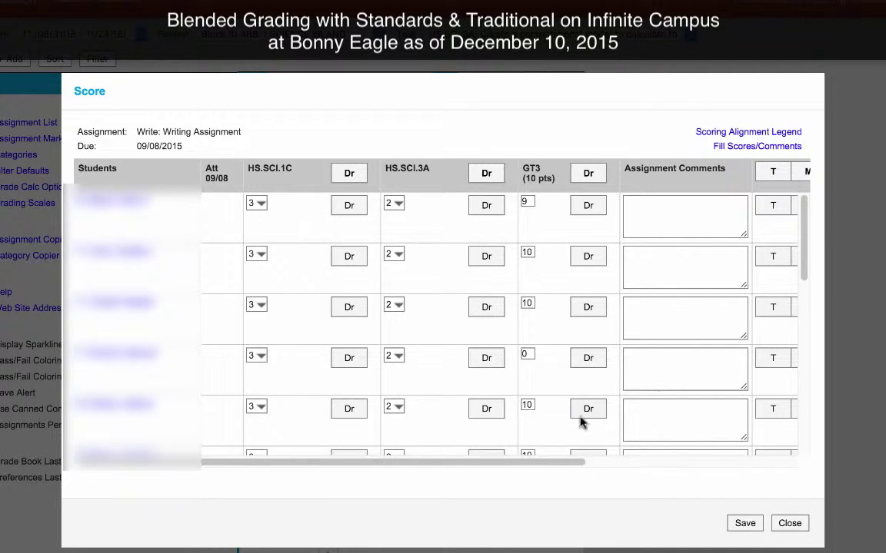
left_click(256, 255)
left_click(259, 265)
key("Down")
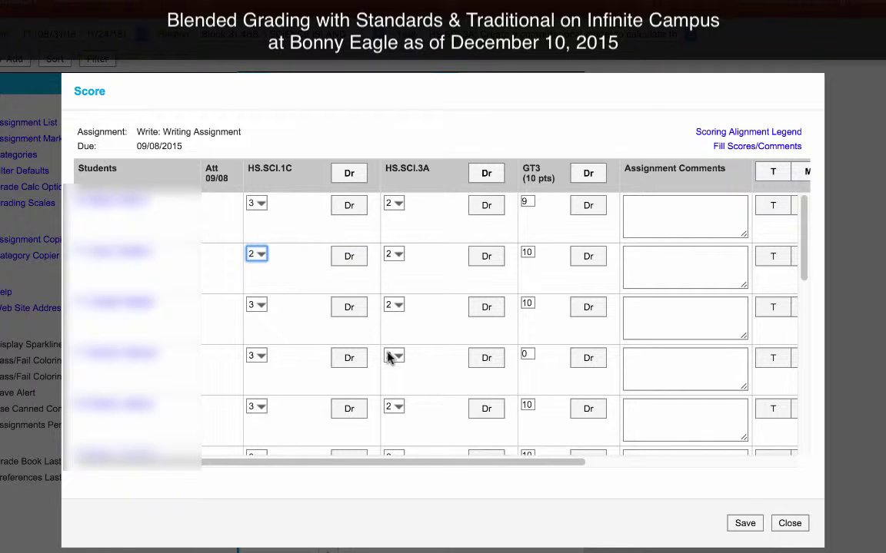
left_click(394, 356)
left_click(365, 373)
key("Up")
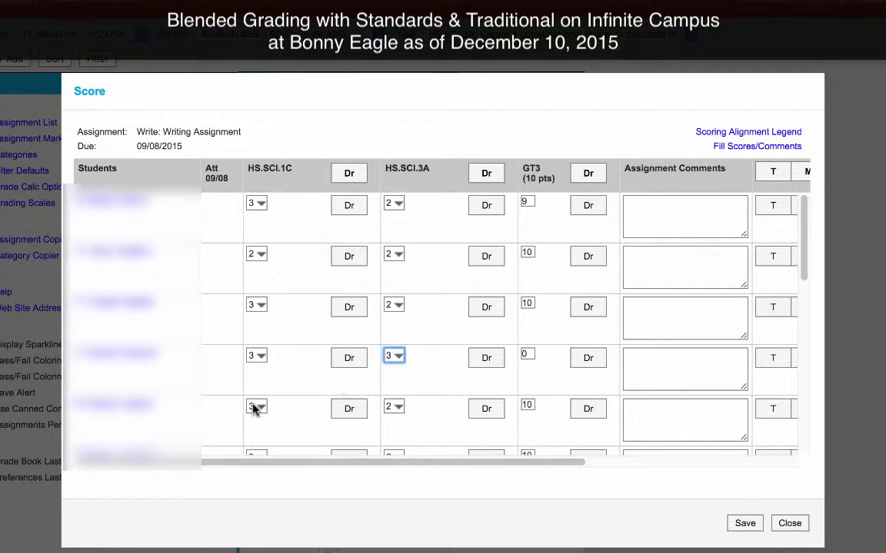
Step: Set the fifth student's HS.SCI.1C score to 1 and the seventh student's HS.SCI.3A score to 4, save, and return to the Grade Book
left_click(253, 405)
left_click(286, 424)
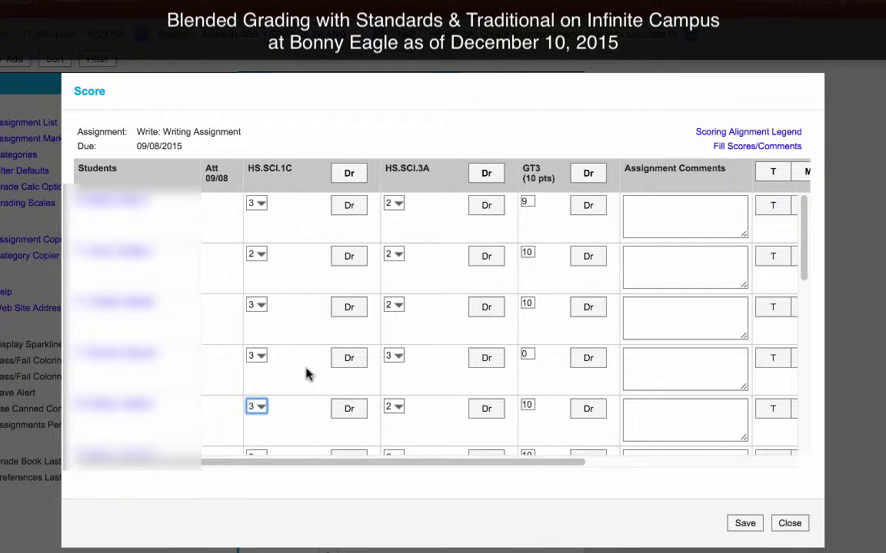
scroll(307, 374, "down", 3)
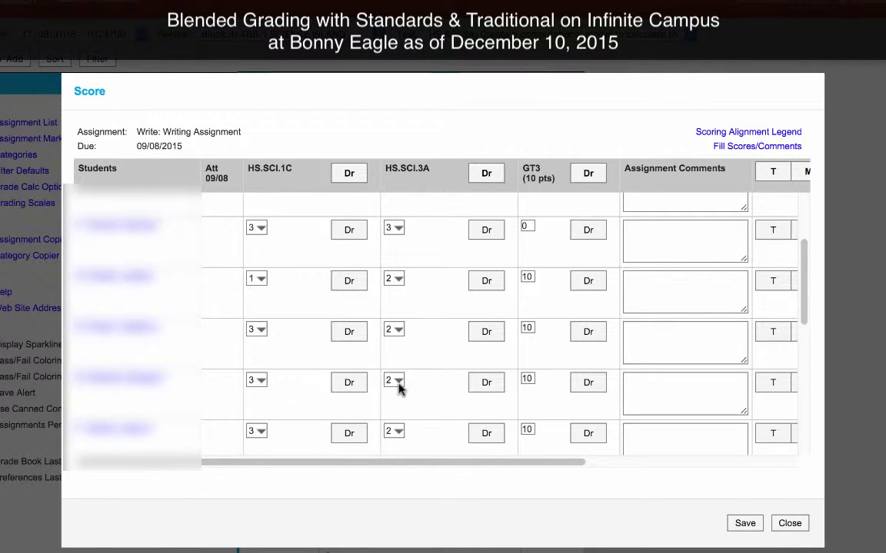
left_click(396, 382)
left_click(396, 355)
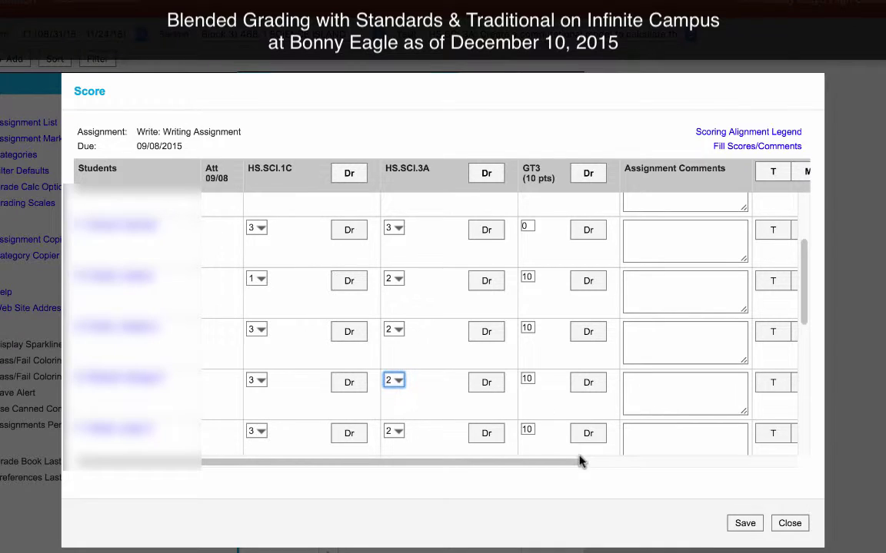
left_click(735, 524)
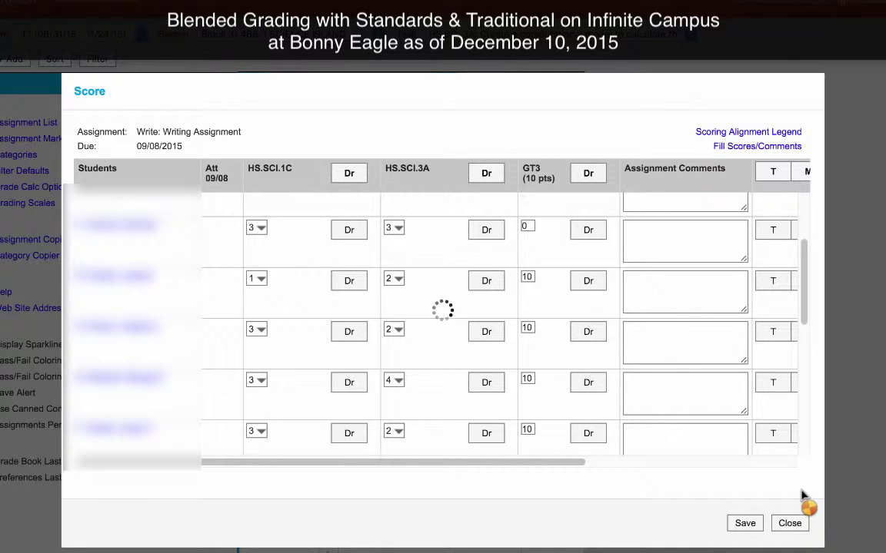
left_click(792, 526)
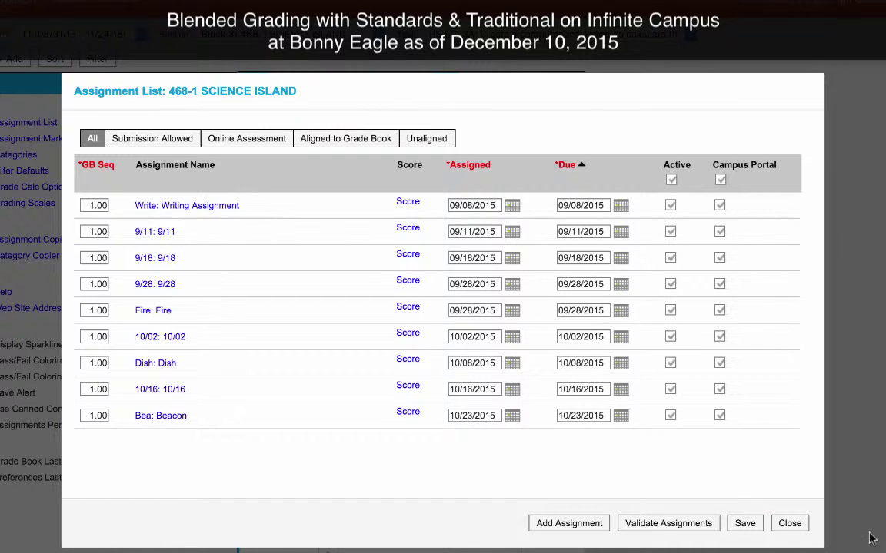
left_click(792, 525)
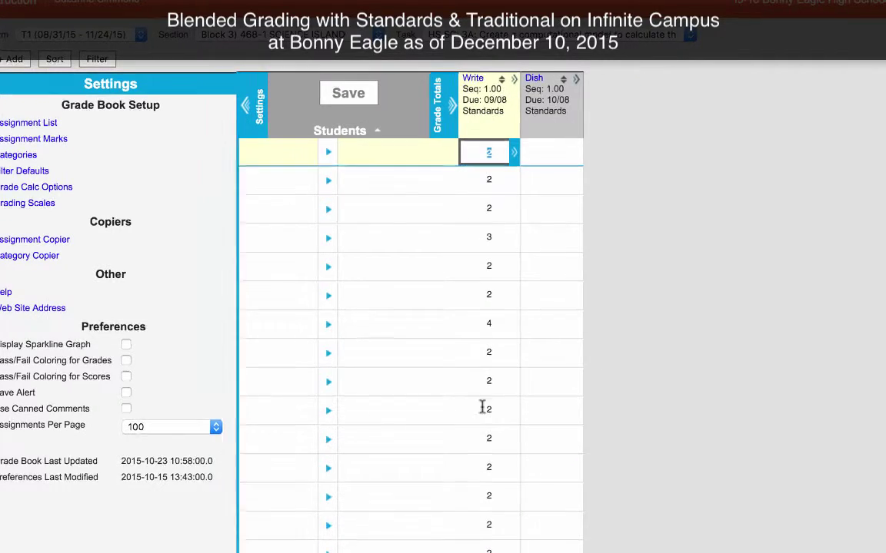
Step: Compare the Grade Book's scores under the Trimester Grade, HS.SCI.1D and HS.SCI.1C tasks
left_click(480, 34)
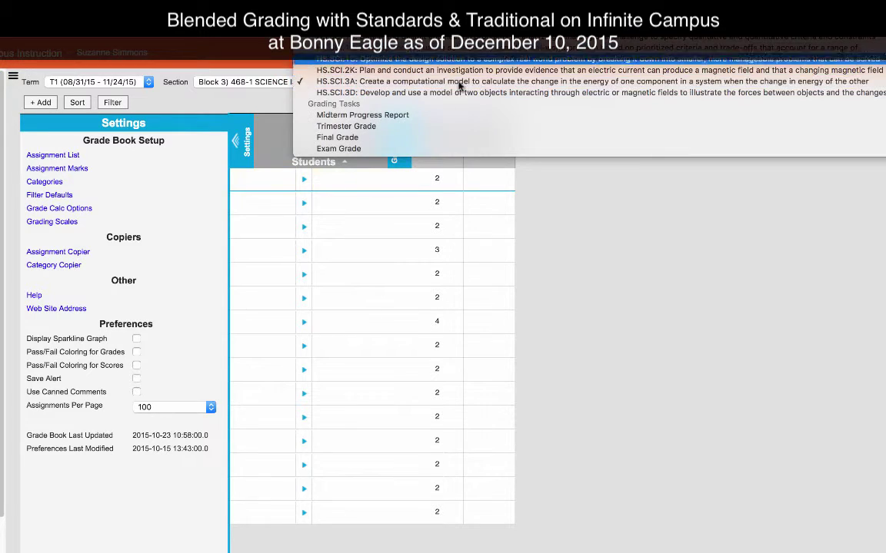
key("Escape")
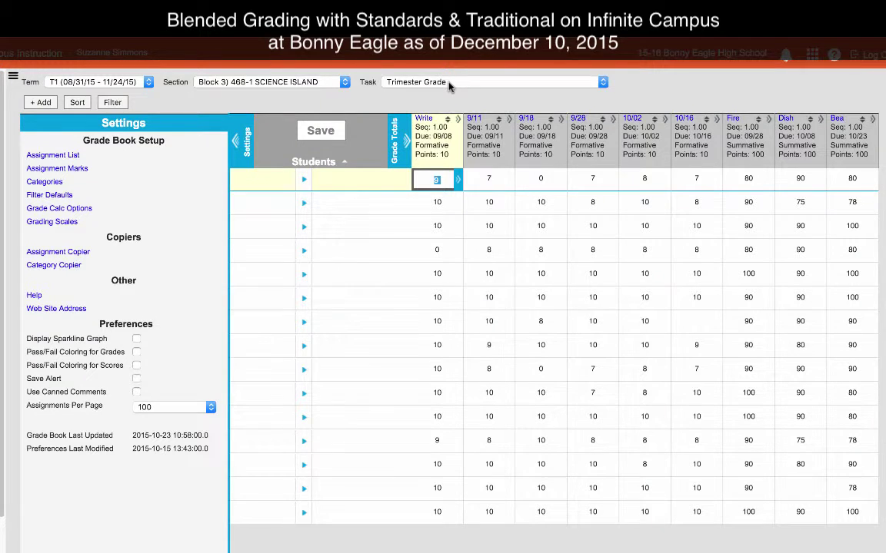
left_click(450, 85)
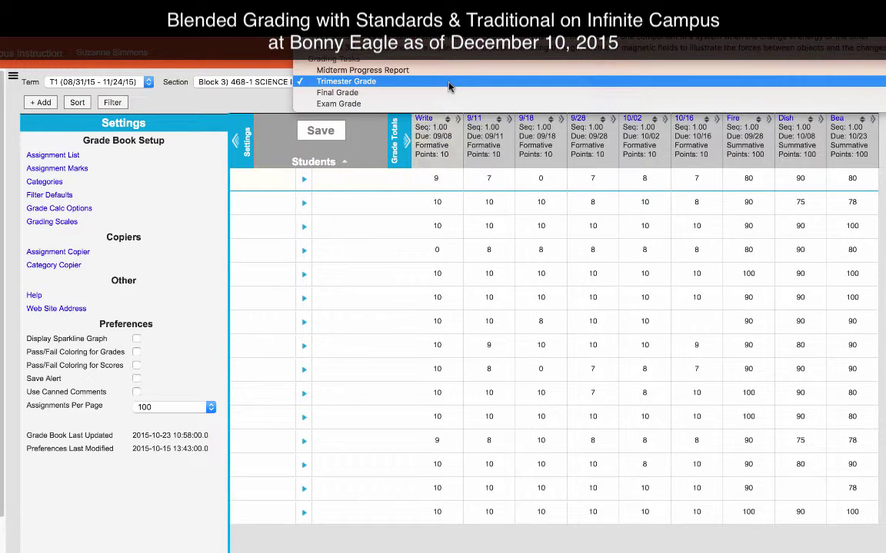
left_click(463, 81)
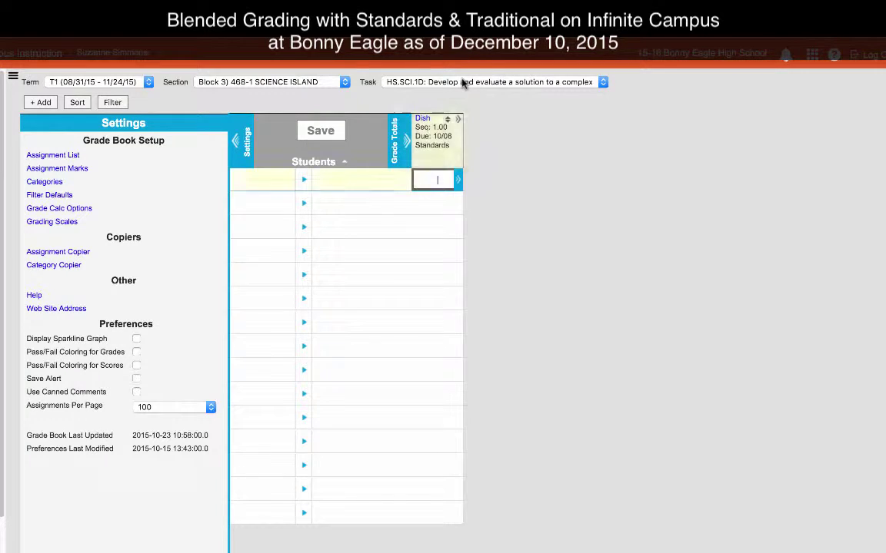
left_click(463, 81)
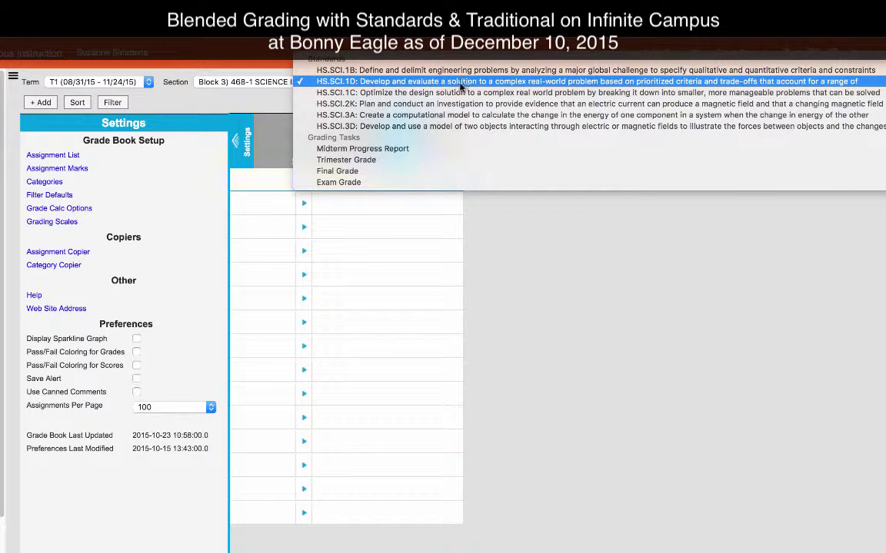
left_click(449, 93)
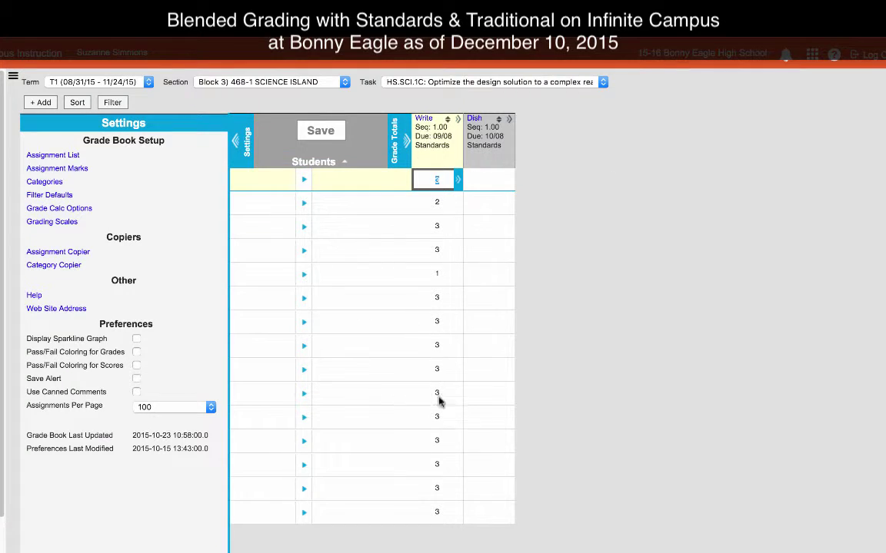
Step: Reopen the Writing Assignment's score sheet and examine the score fill's student choices without filling anything
left_click(58, 156)
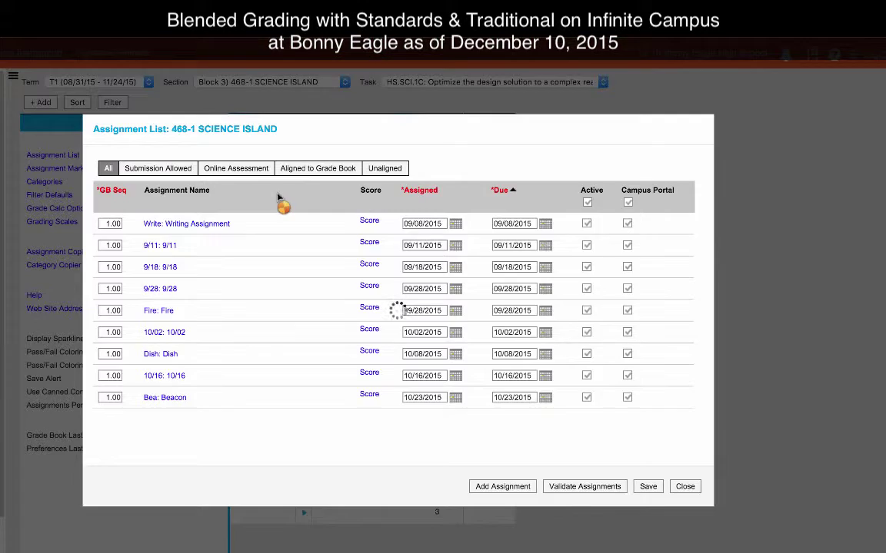
left_click(369, 223)
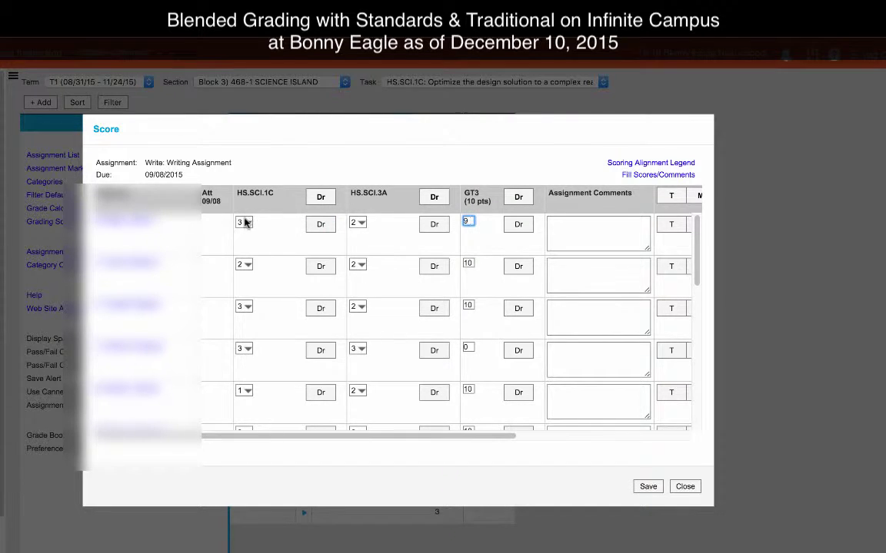
left_click(659, 179)
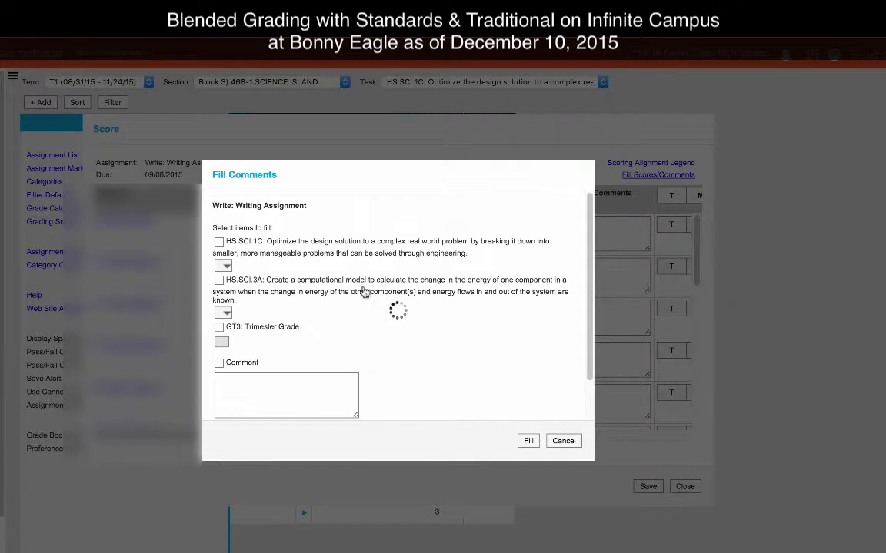
scroll(266, 393, "down", 2)
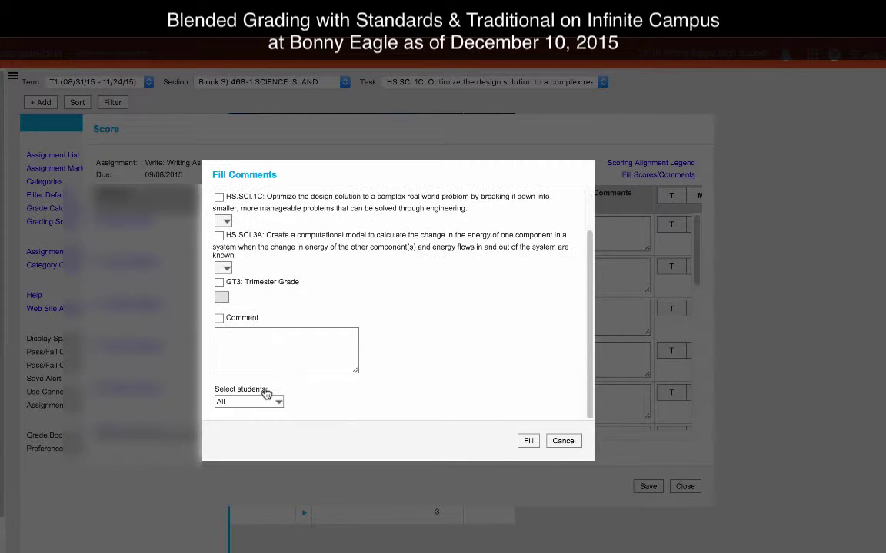
right_click(259, 402)
left_click(259, 403)
left_click(230, 401)
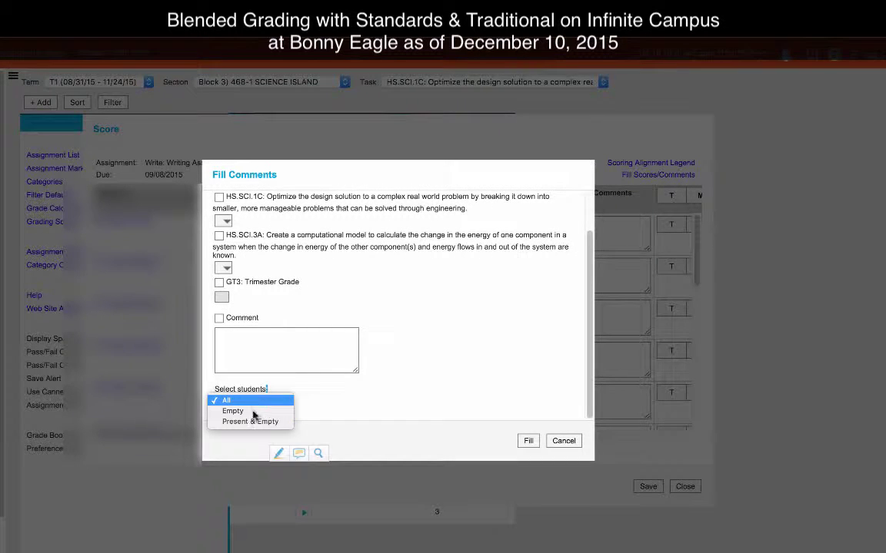
left_click(521, 389)
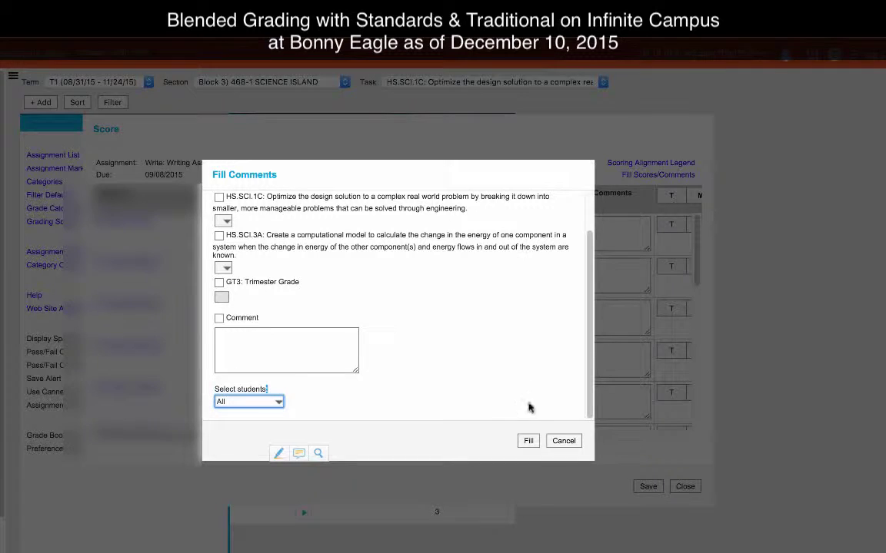
left_click(568, 442)
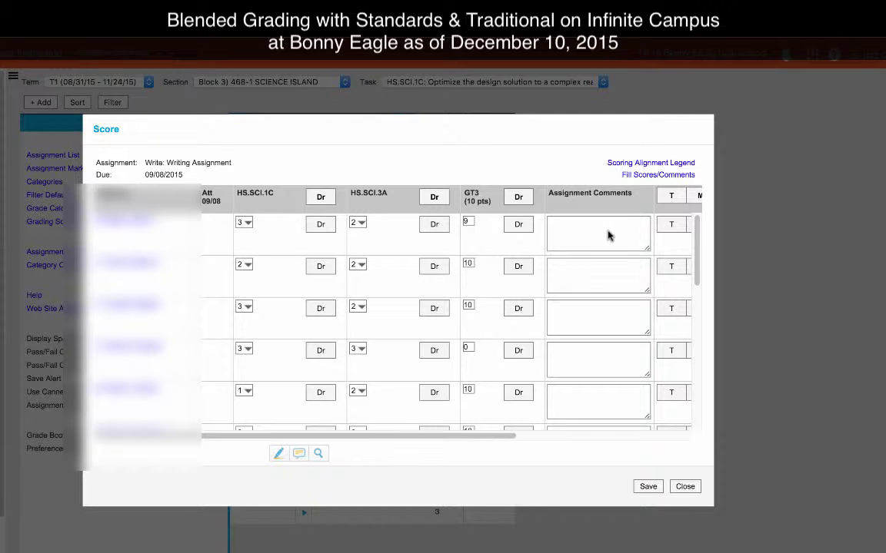
Step: Try switching the Dr flag on and off for the first student's HS.SCI.1C, HS.SCI.3A and GT3 scores
left_click(319, 225)
left_click(318, 223)
left_click(433, 224)
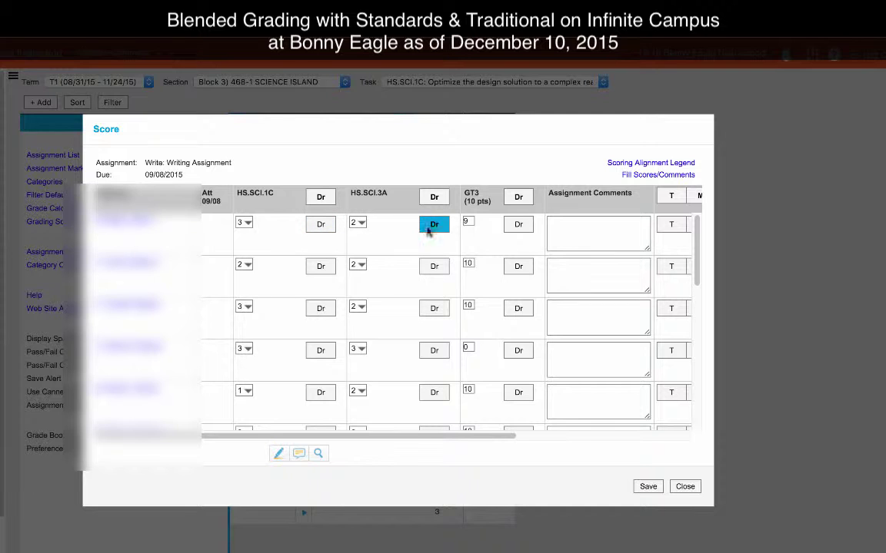
left_click(434, 224)
left_click(320, 225)
left_click(320, 225)
left_click(433, 225)
left_click(433, 224)
left_click(518, 224)
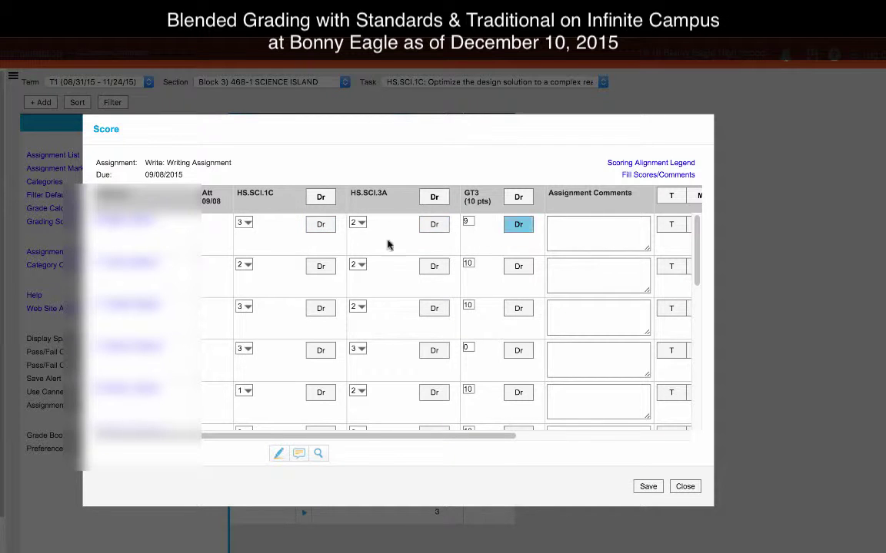
left_click(518, 224)
left_click(321, 225)
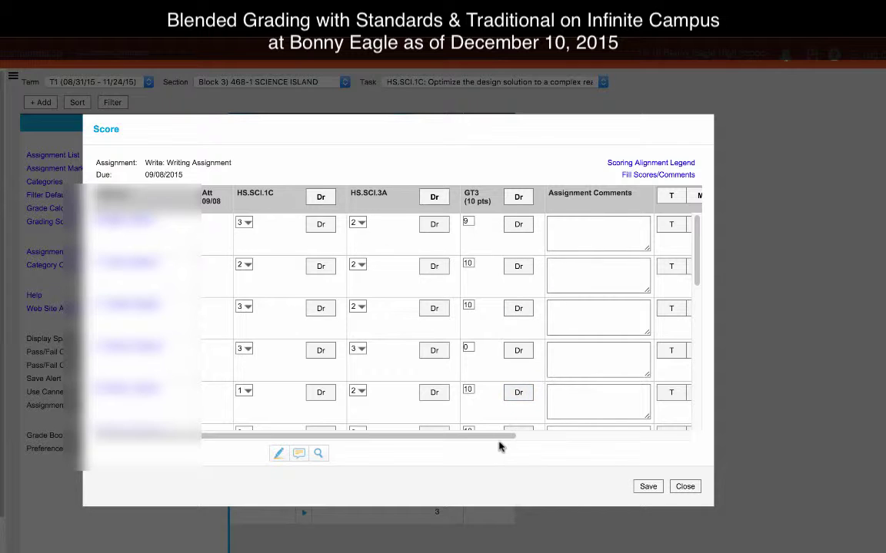
Step: Review the Writing Assignment's T, M, L, I, Ch and X flags, then close the score sheet and assignment list without saving
left_click_drag(498, 439, 697, 440)
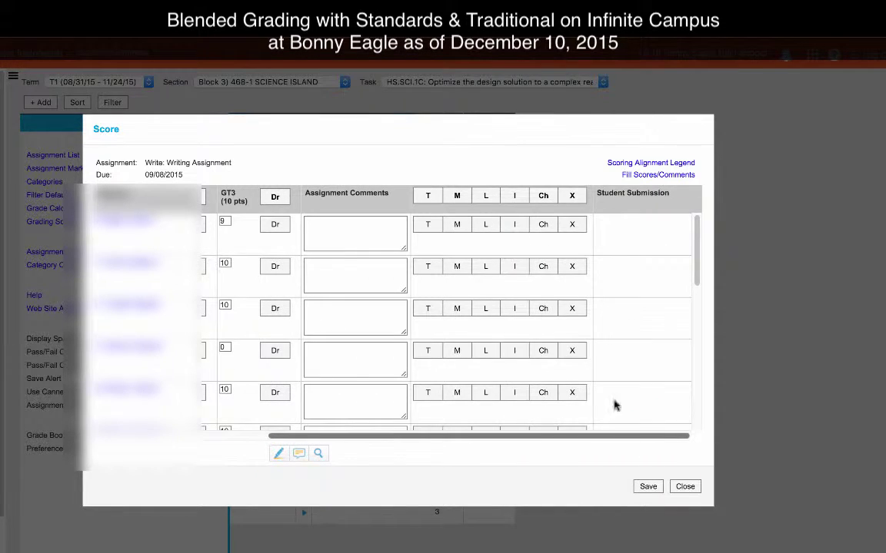
left_click(428, 223)
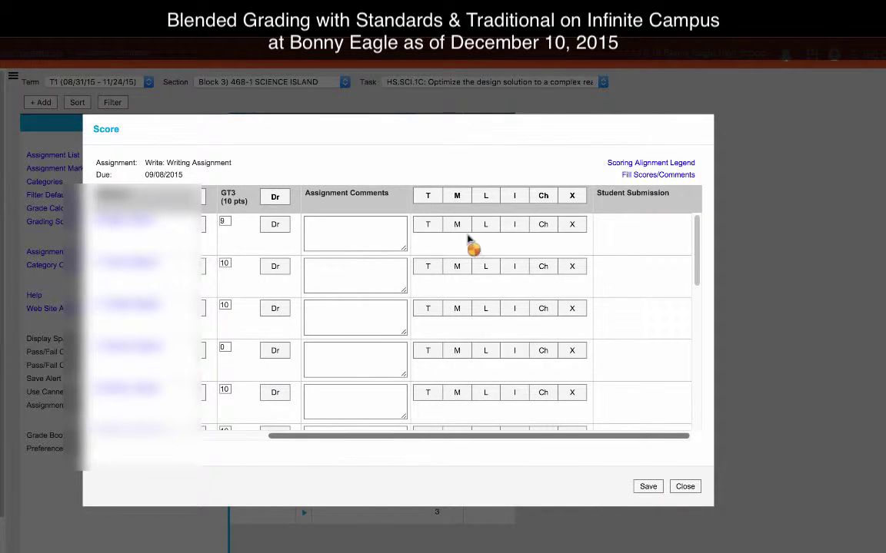
left_click(682, 486)
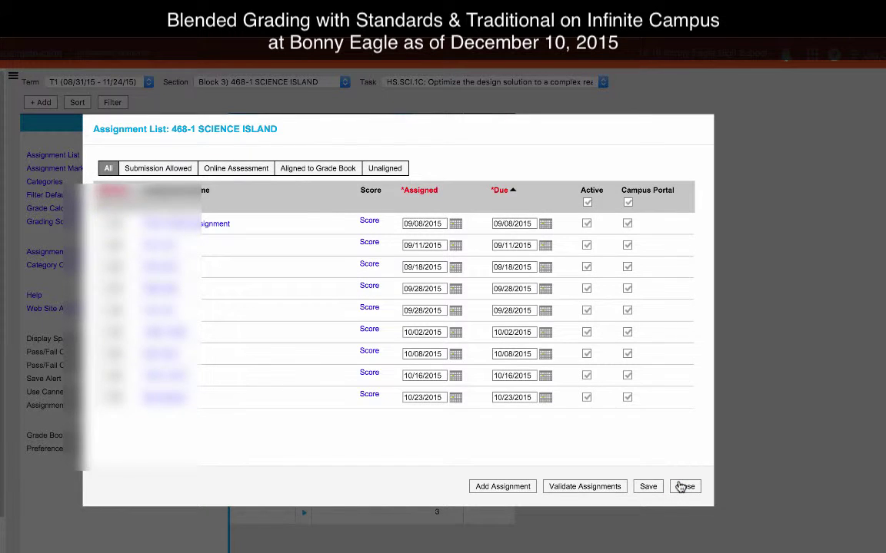
left_click(682, 487)
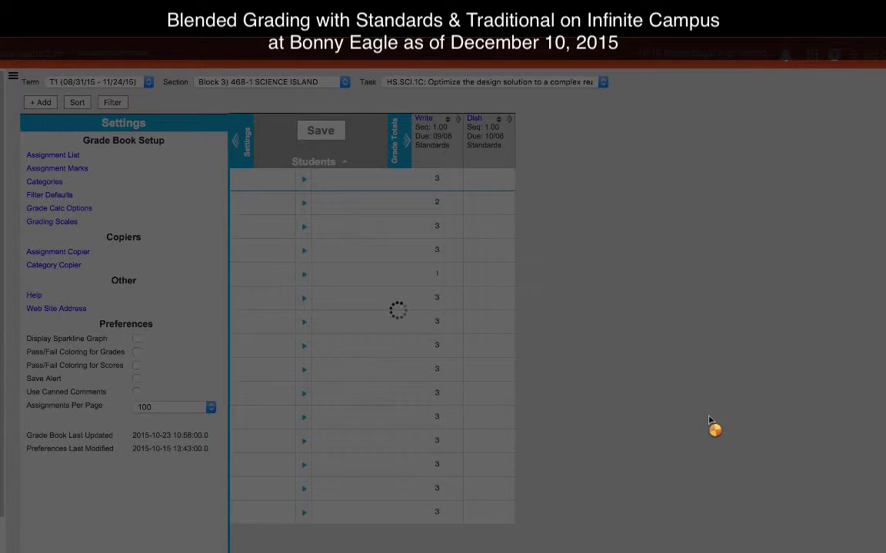